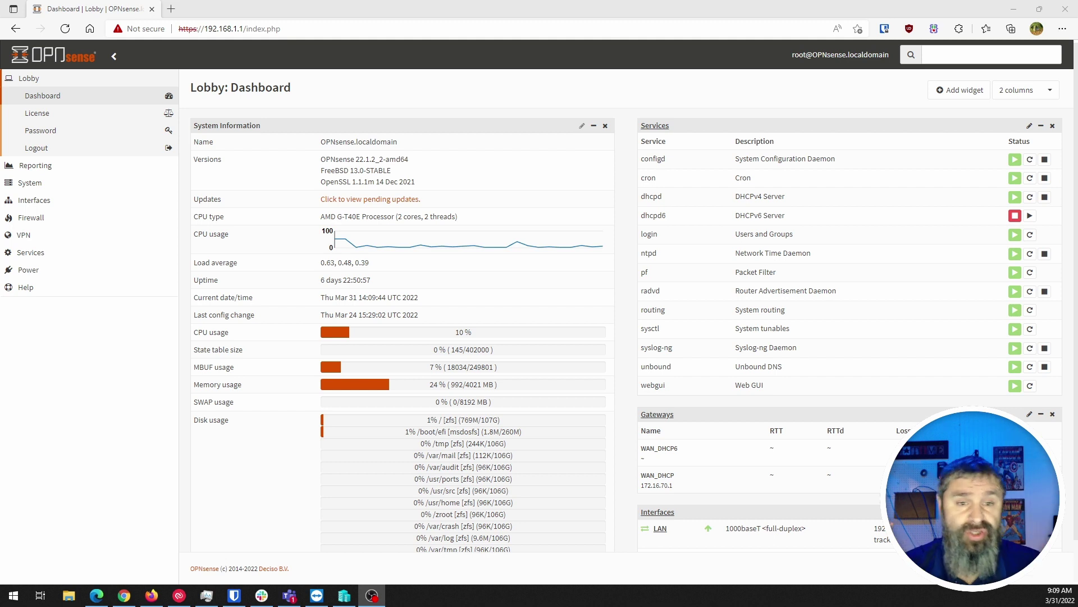
Expand the System menu in the dashboard's left sidebar
{"action": "left_click", "coordinate": [28, 183]}
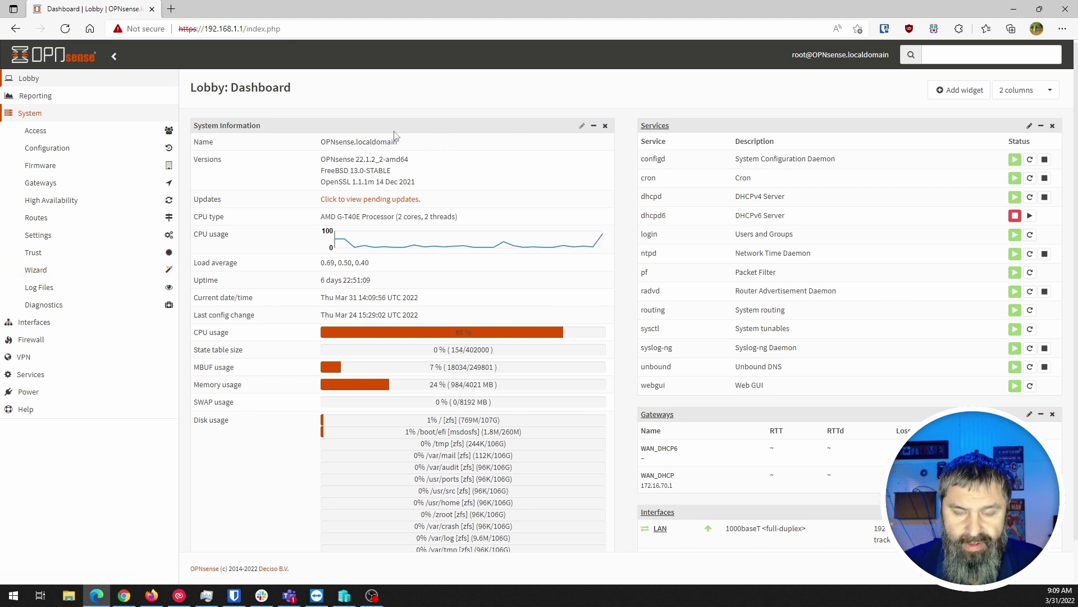
Open System > Wizard from the sidebar to load the General Setup page
{"action": "scroll", "coordinate": [395, 134], "scroll_direction": "up", "scroll_amount": 4, "text": "ctrl"}
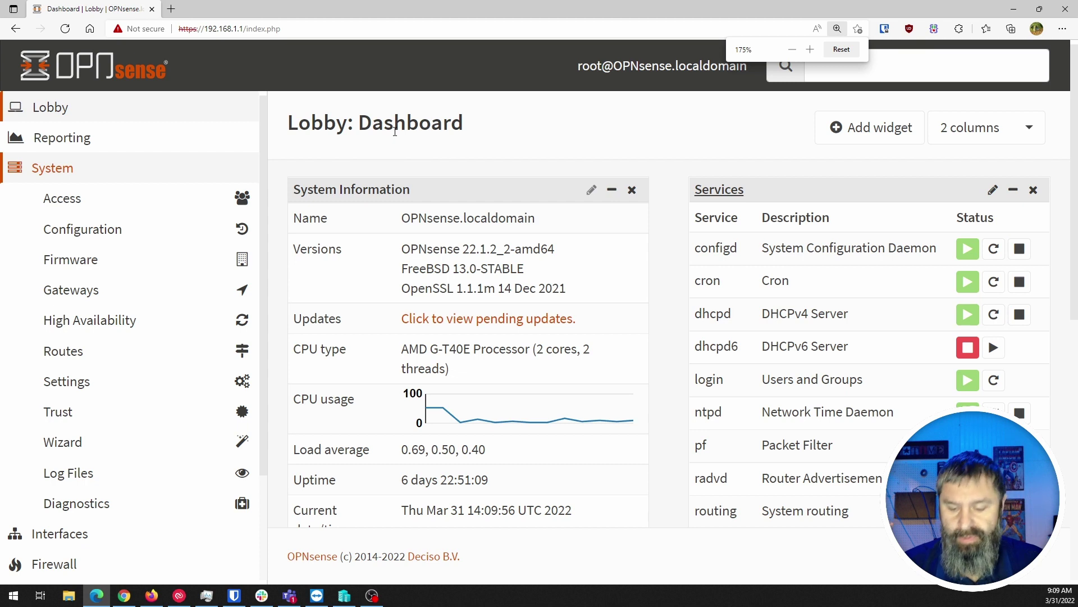
{"action": "left_click", "coordinate": [56, 166]}
{"action": "left_click", "coordinate": [47, 110]}
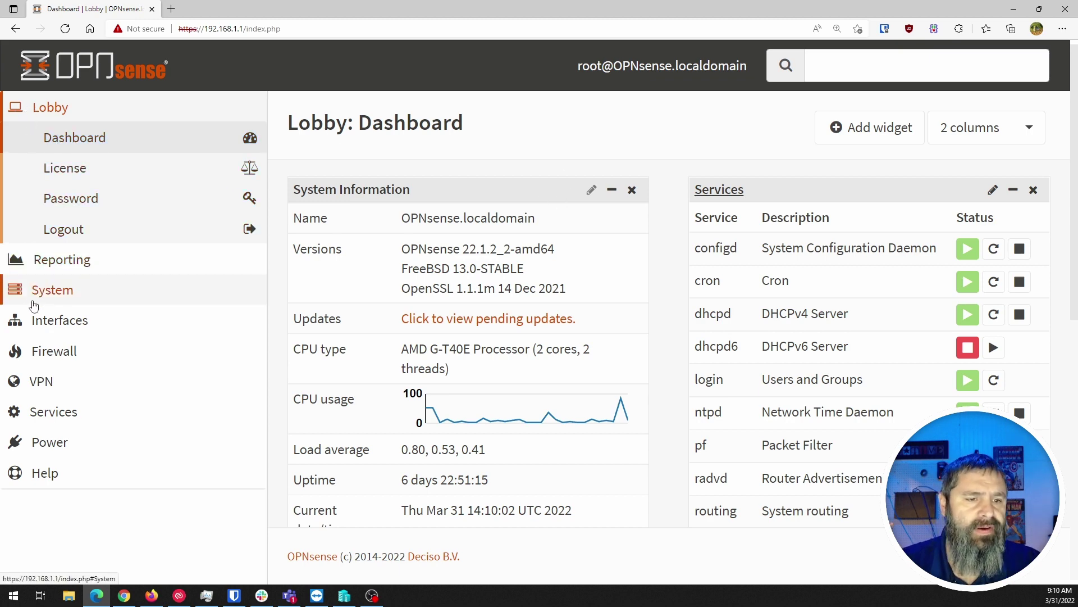
{"action": "left_click", "coordinate": [48, 289]}
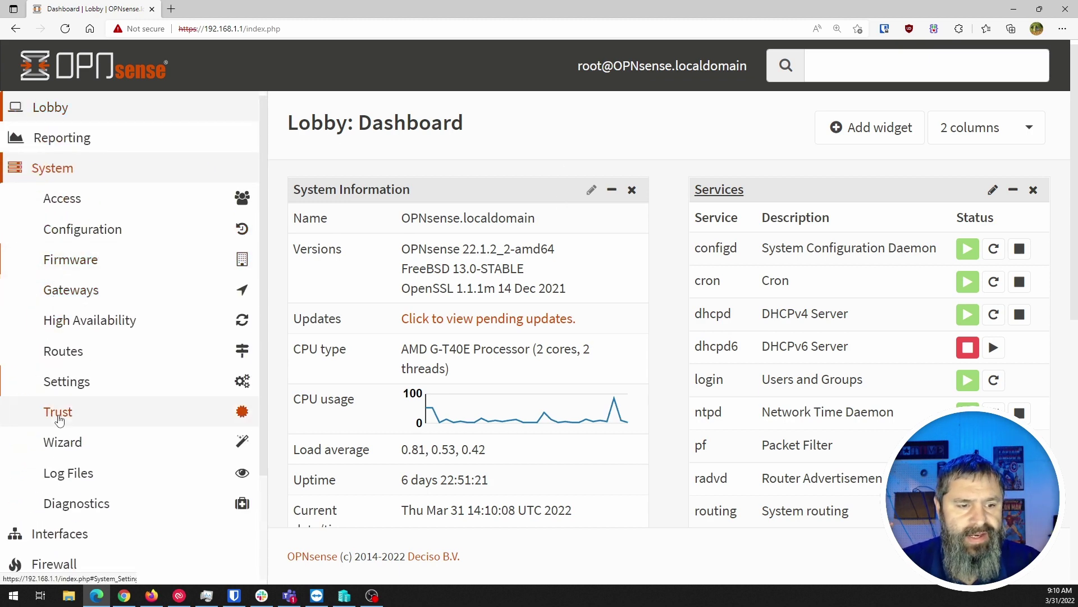
{"action": "left_click", "coordinate": [66, 452]}
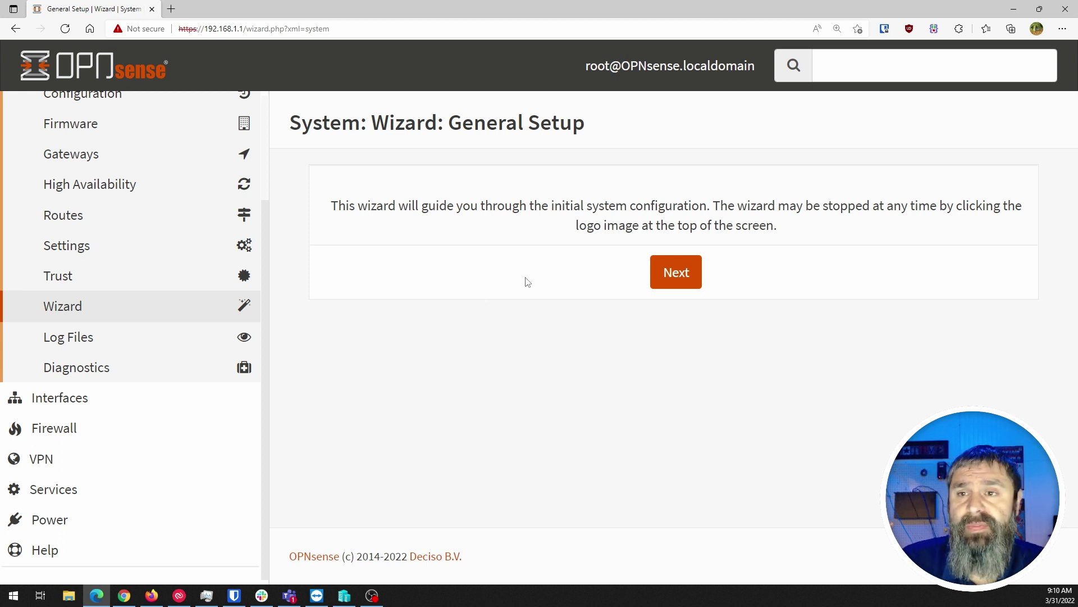
Advance to General Information and review the hostname and domain fields
{"action": "left_click", "coordinate": [671, 283]}
{"action": "scroll", "coordinate": [422, 259], "scroll_direction": "up", "scroll_amount": 3}
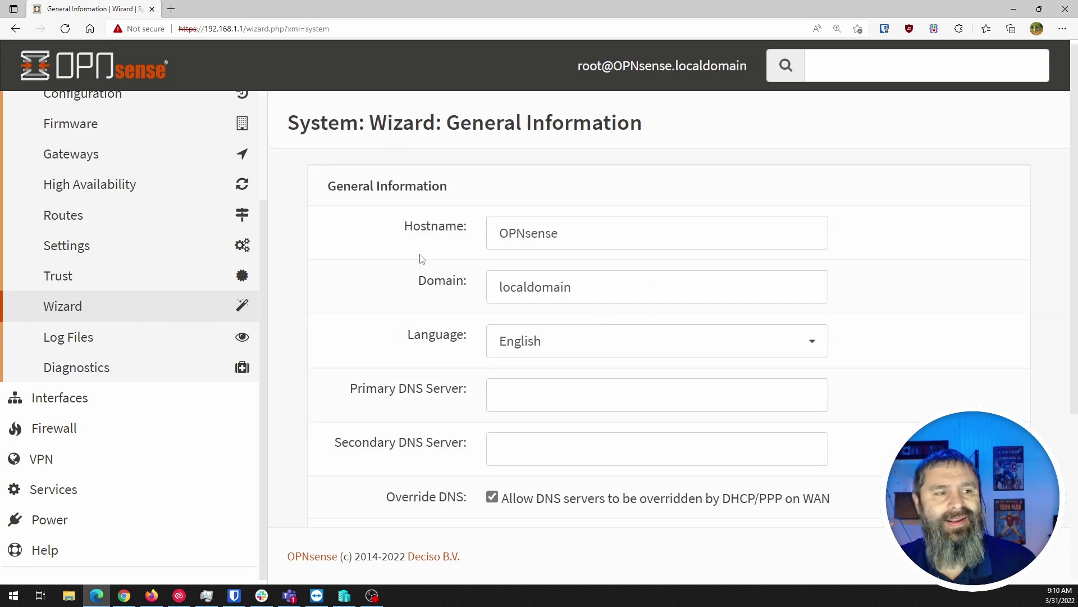
{"action": "left_click", "coordinate": [608, 234]}
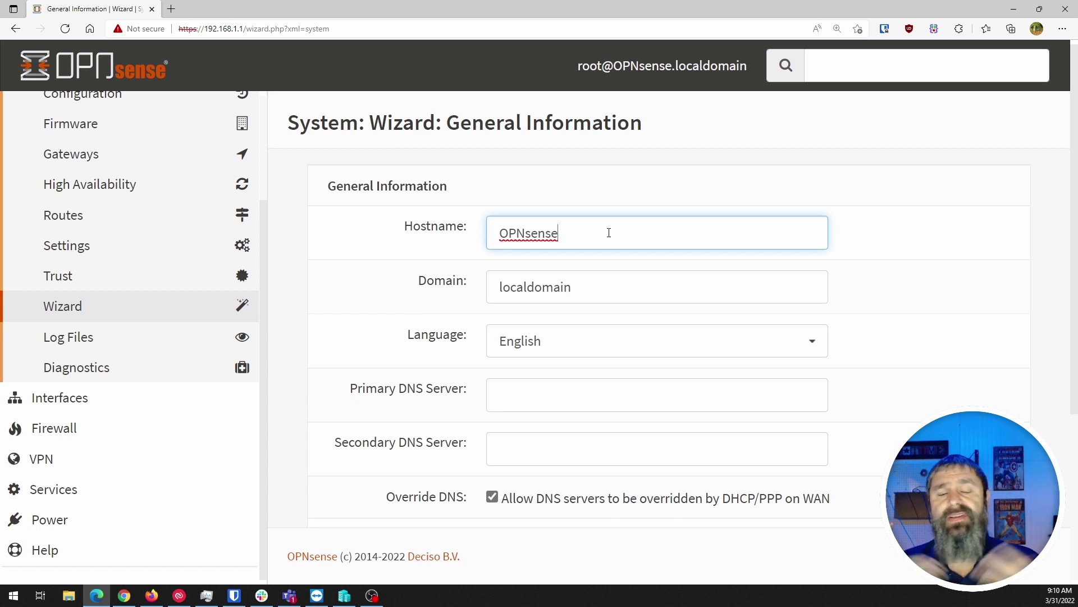
{"action": "left_click", "coordinate": [600, 289]}
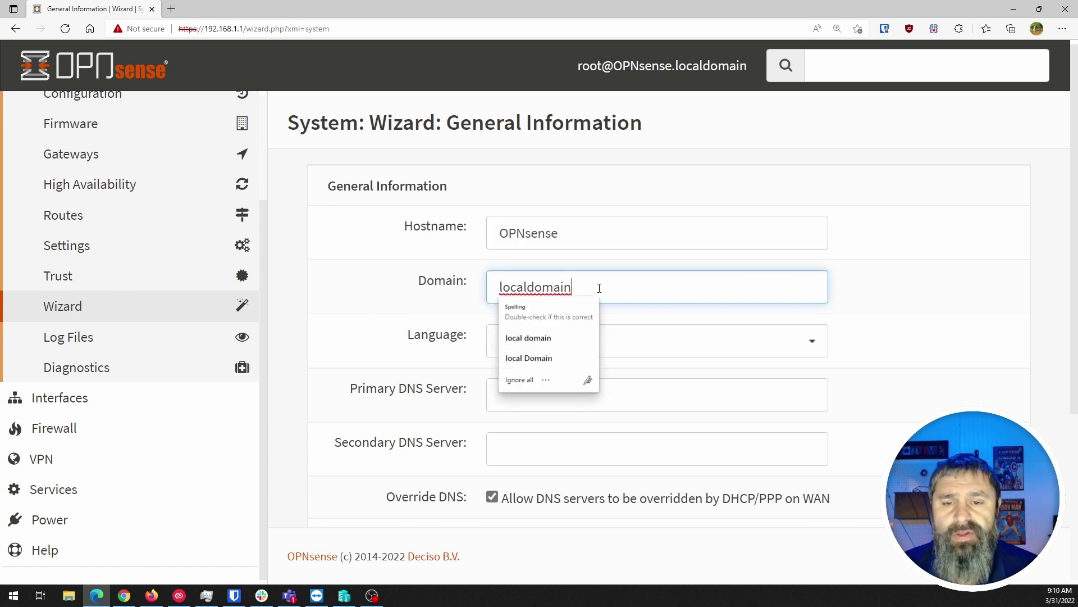
{"action": "left_click", "coordinate": [396, 282]}
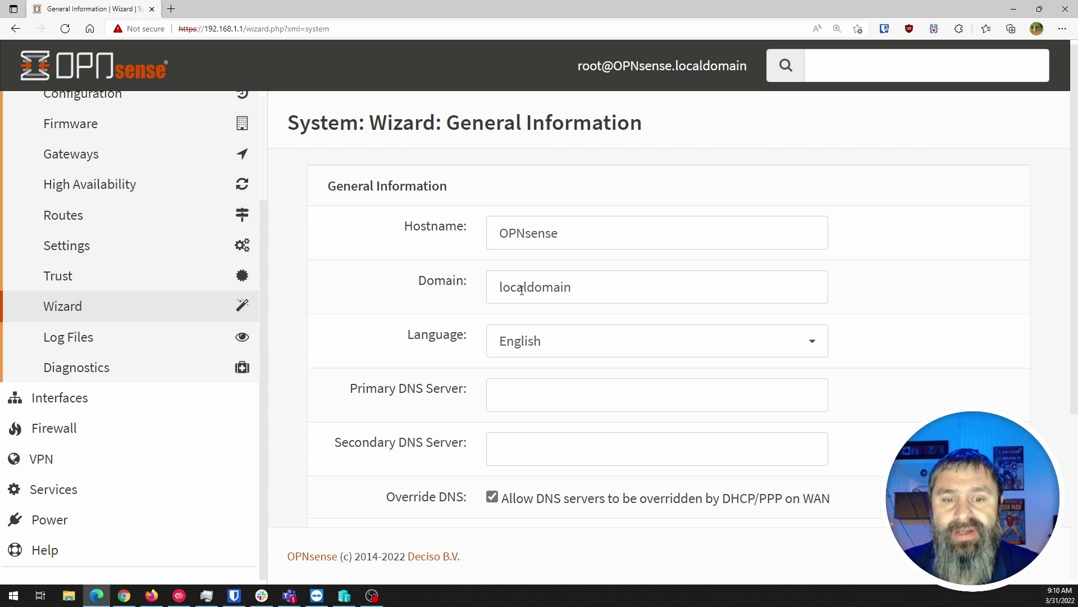
Enter 1.1.1.1 as the primary DNS server and 8.8.8.8 as the secondary
{"action": "left_click", "coordinate": [537, 386]}
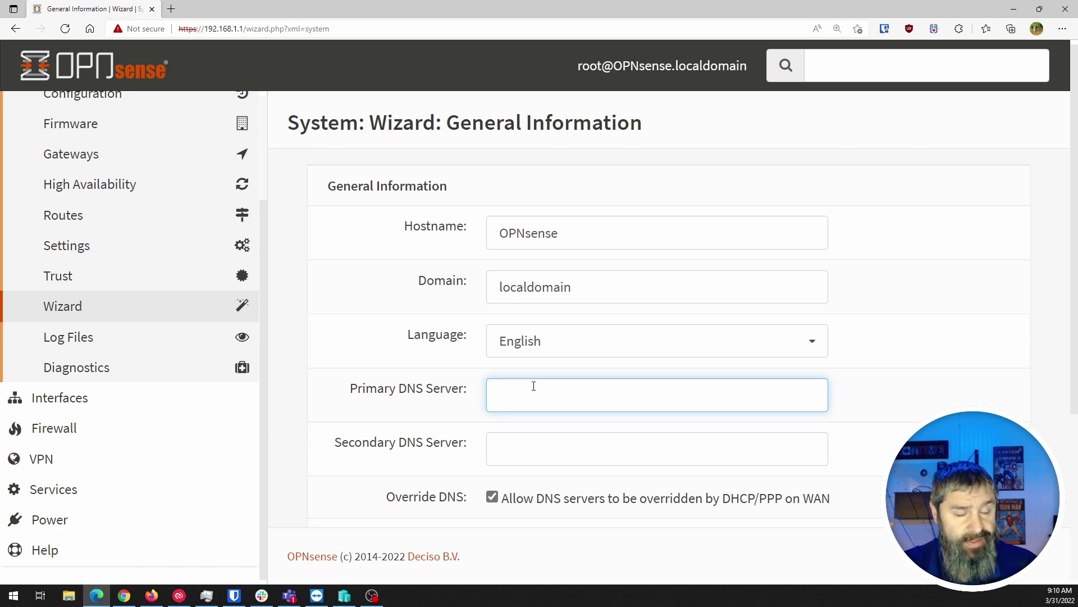
{"action": "type", "text": "1,"}
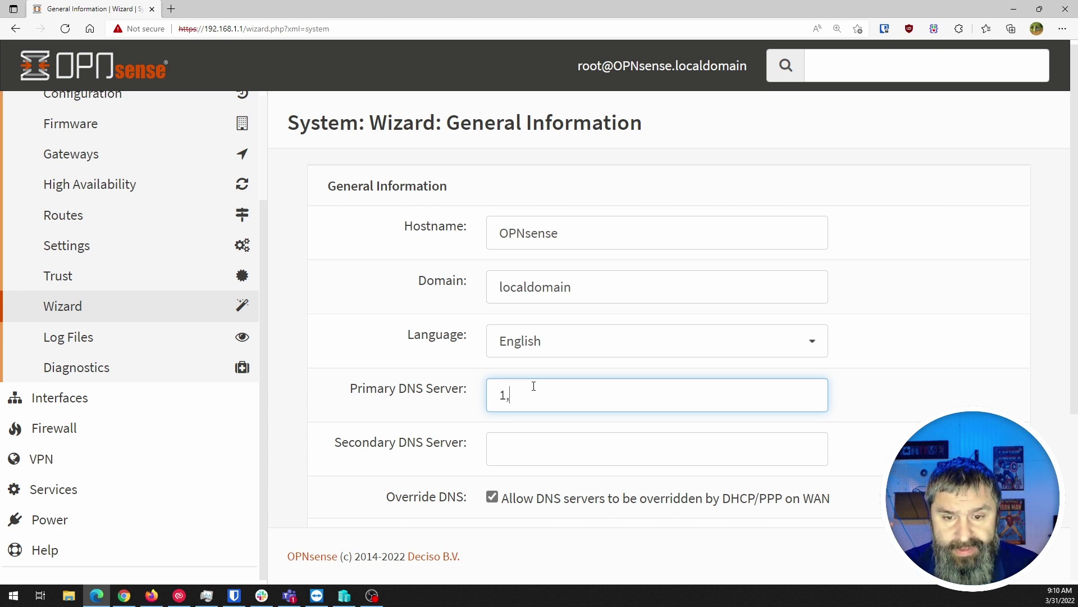
{"action": "key", "text": "BackSpace"}
{"action": "type", "text": ".1.1.1"}
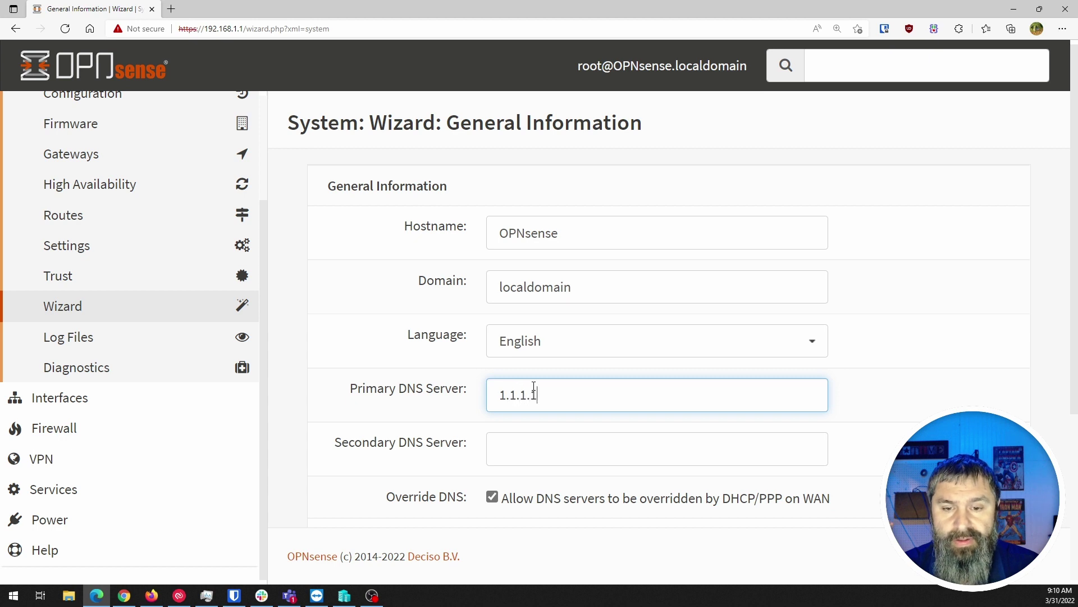
{"action": "left_click", "coordinate": [533, 448]}
{"action": "type", "text": "8.8.8.8"}
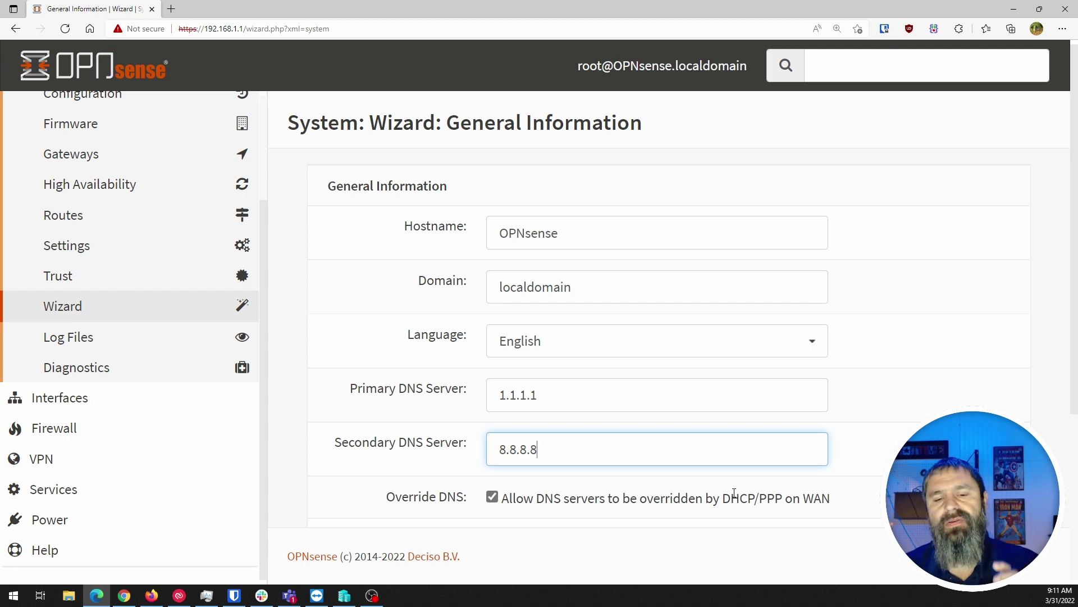
{"action": "scroll", "coordinate": [647, 469], "scroll_direction": "down", "scroll_amount": 4}
Keep the Unbound resolver enabled with DNSSEC off and submit General Information
{"action": "scroll", "coordinate": [409, 292], "scroll_direction": "up", "scroll_amount": 1}
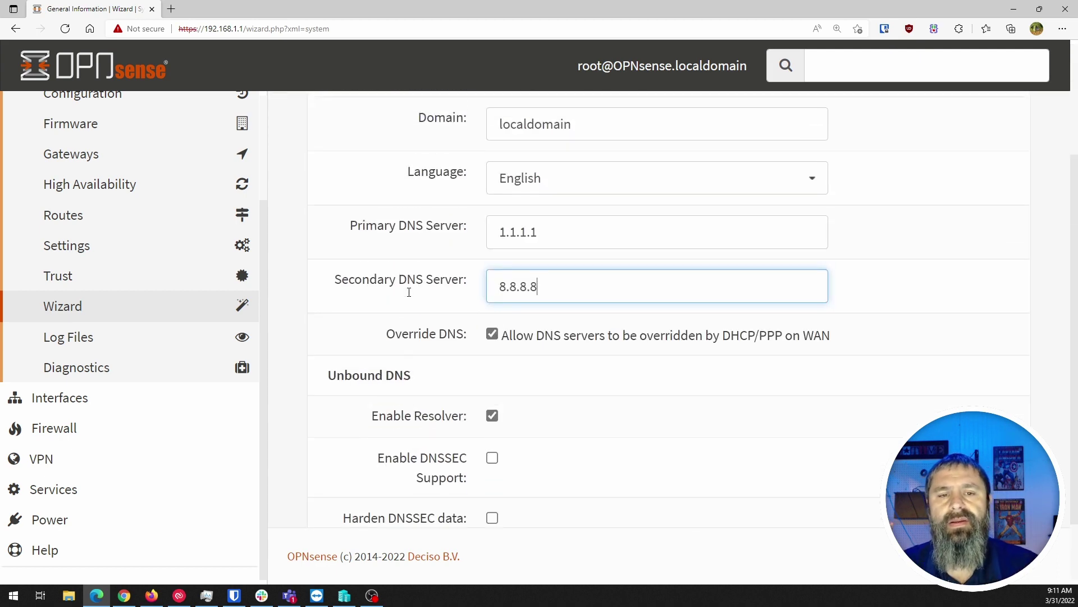
{"action": "scroll", "coordinate": [409, 296], "scroll_direction": "down", "scroll_amount": 1}
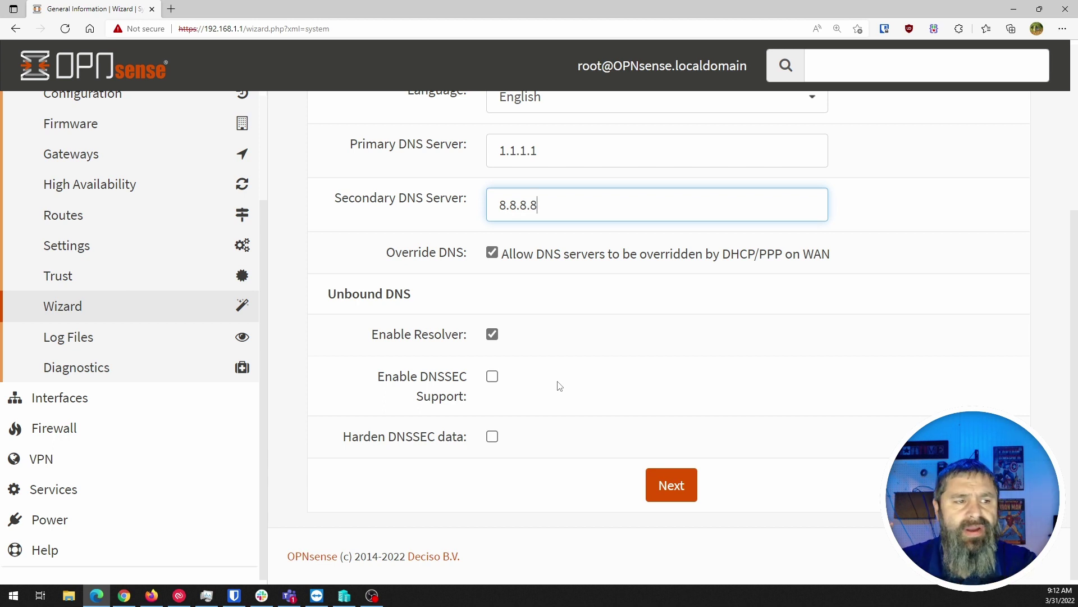
{"action": "left_click", "coordinate": [667, 487]}
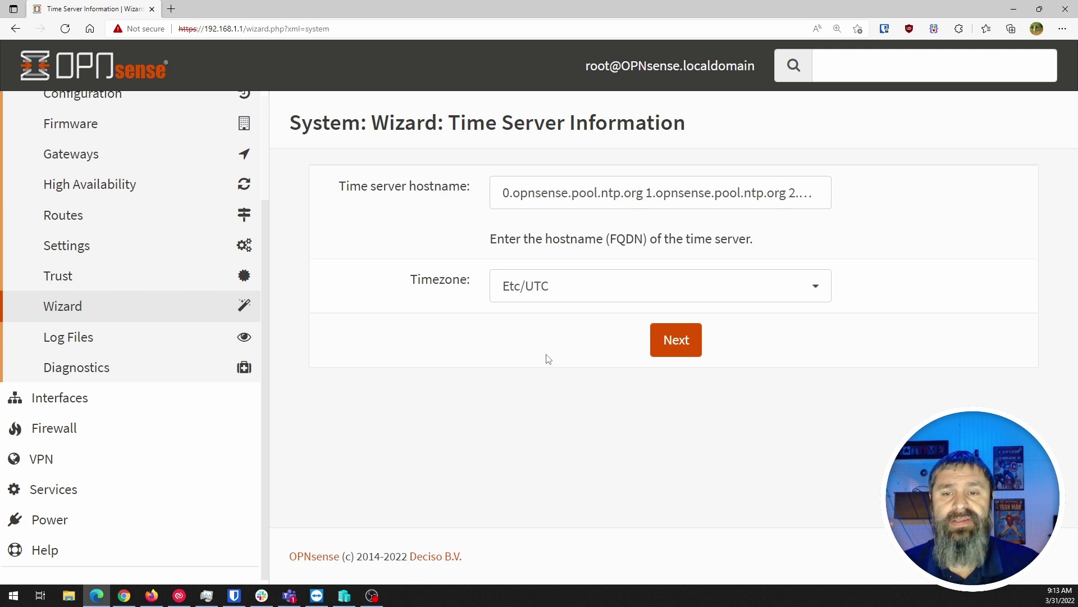
Review the time server list, leaving 0-3.opnsense.pool.ntp.org unchanged
{"action": "left_click", "coordinate": [536, 199]}
{"action": "left_click_drag", "start_coordinate": [501, 192], "coordinate": [862, 198]}
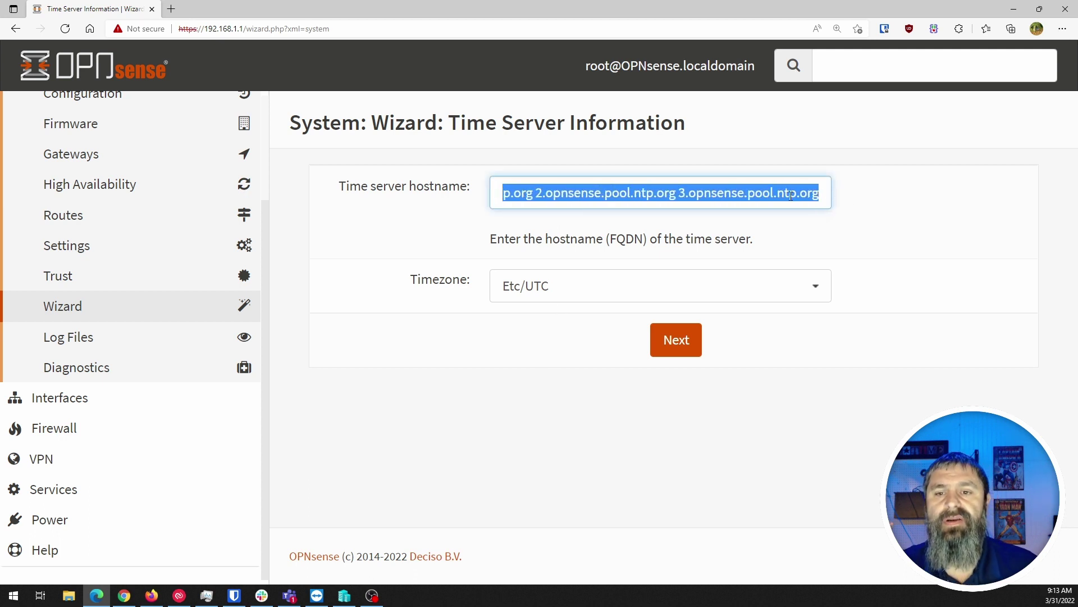
{"action": "left_click", "coordinate": [678, 196]}
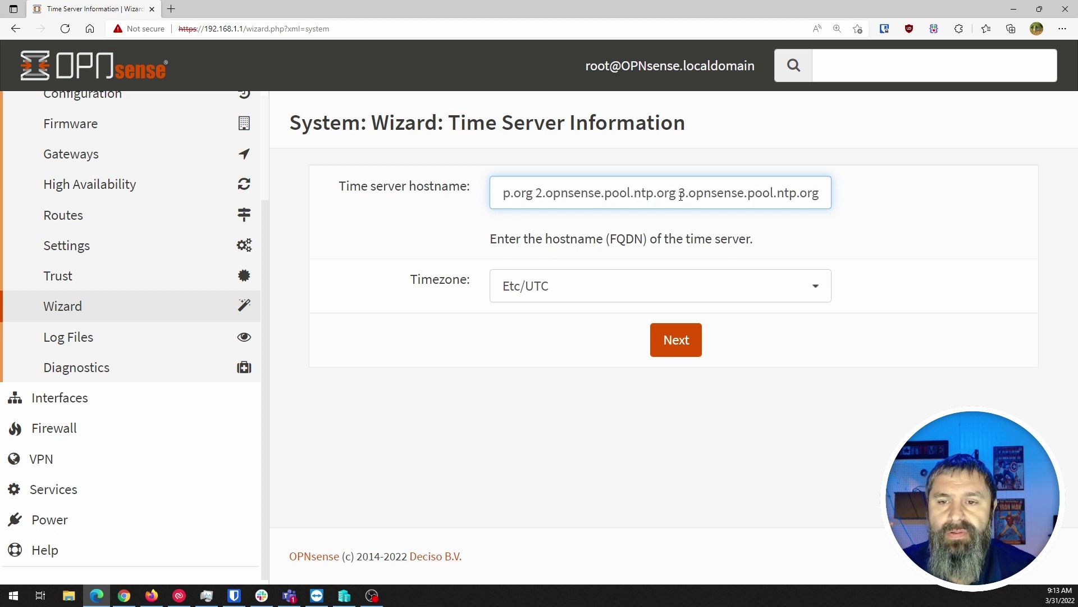
{"action": "left_click_drag", "start_coordinate": [679, 194], "coordinate": [475, 205]}
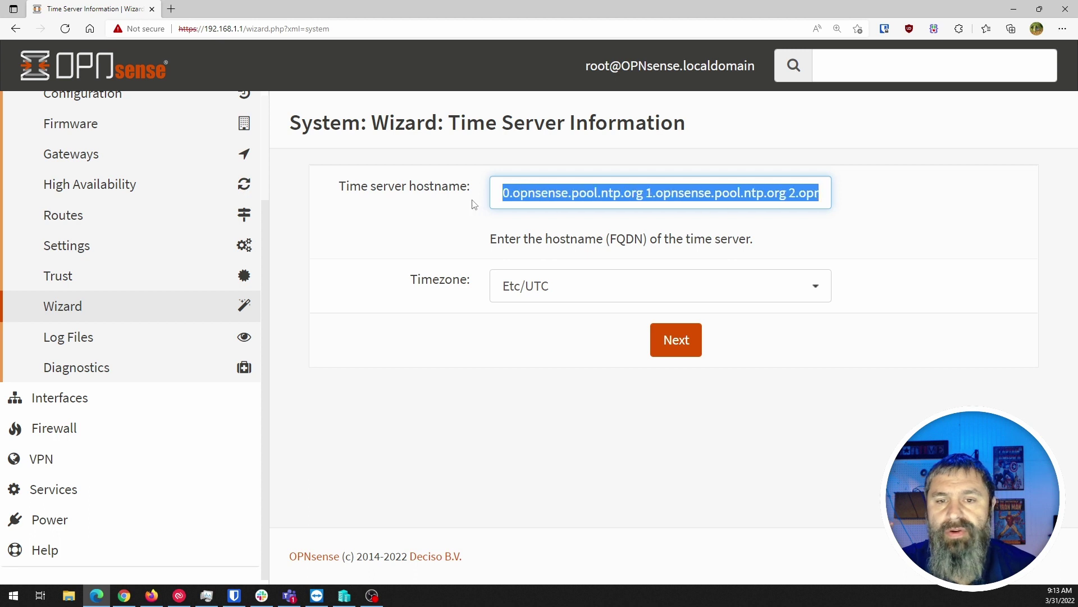
{"action": "left_click", "coordinate": [562, 203]}
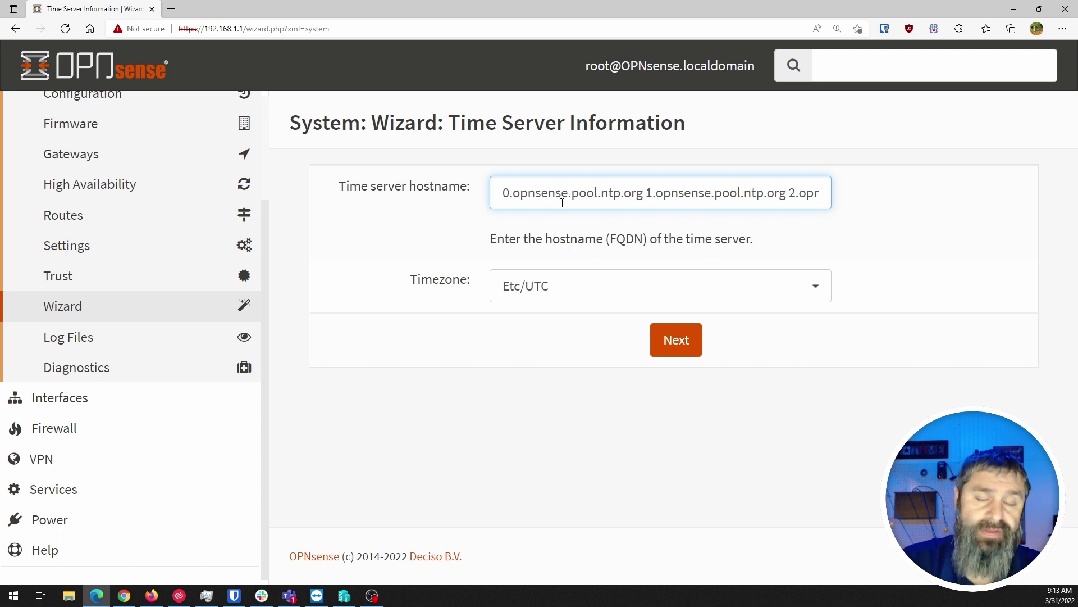
Browse the timezone list and zoom the page out to 150%
{"action": "left_click", "coordinate": [549, 291]}
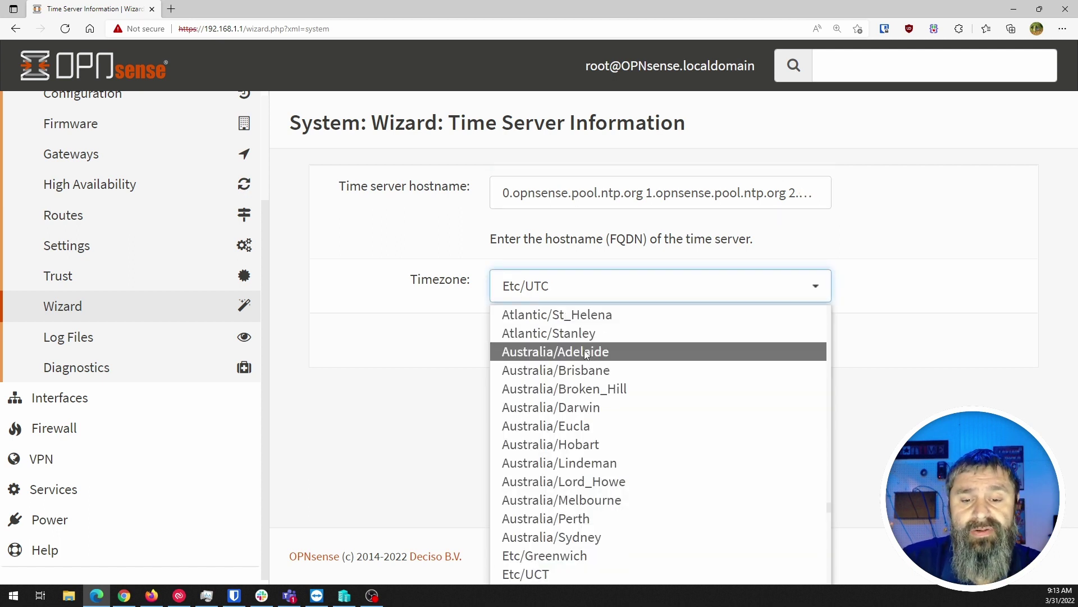
{"action": "left_click", "coordinate": [955, 355]}
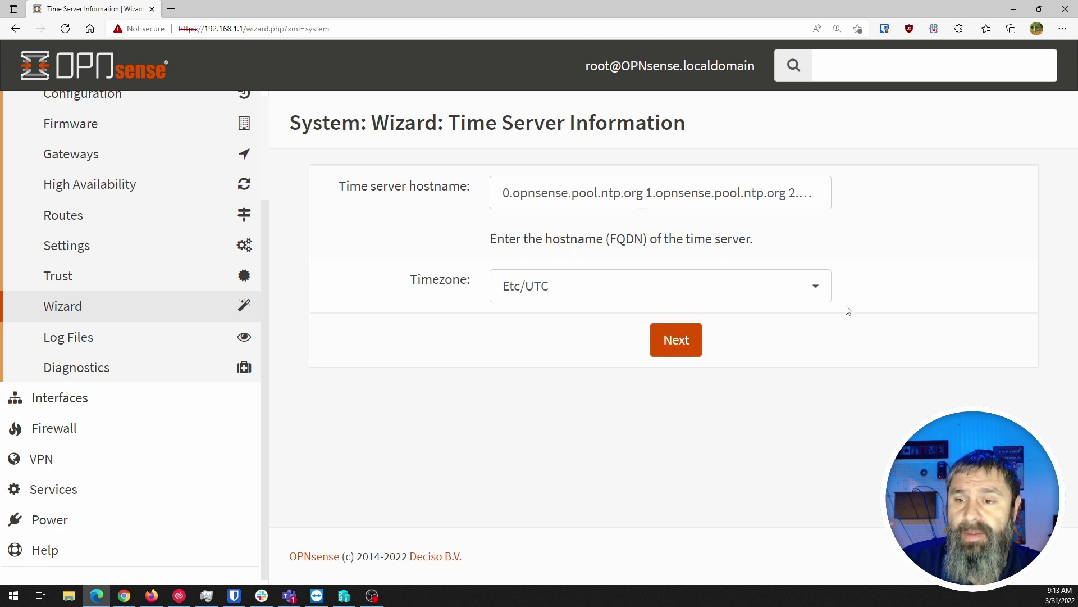
{"action": "left_click", "coordinate": [817, 299]}
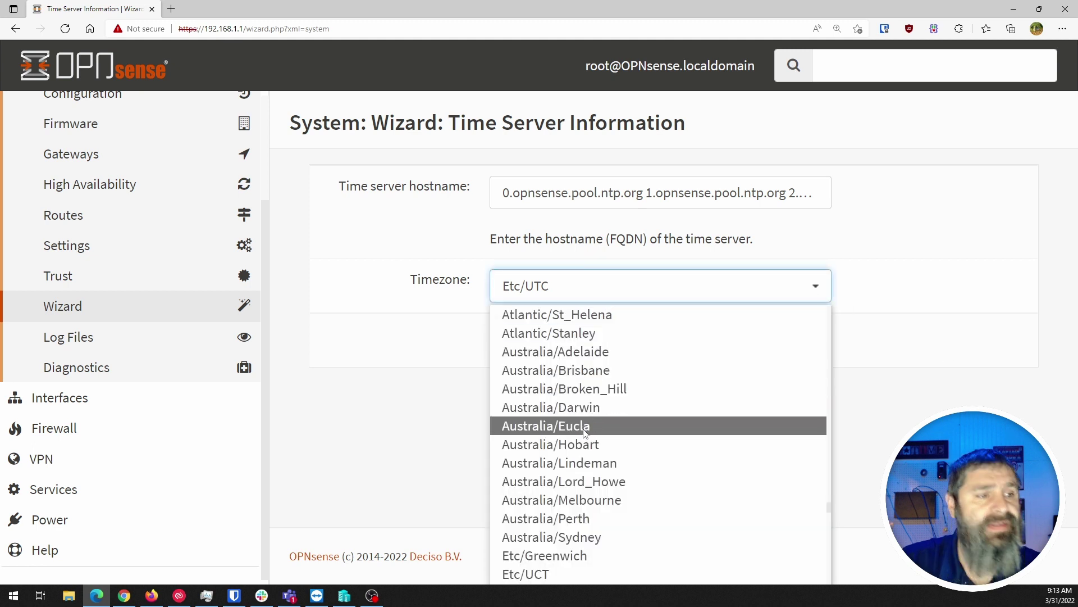
{"action": "scroll", "coordinate": [584, 432], "scroll_direction": "down", "scroll_amount": 10}
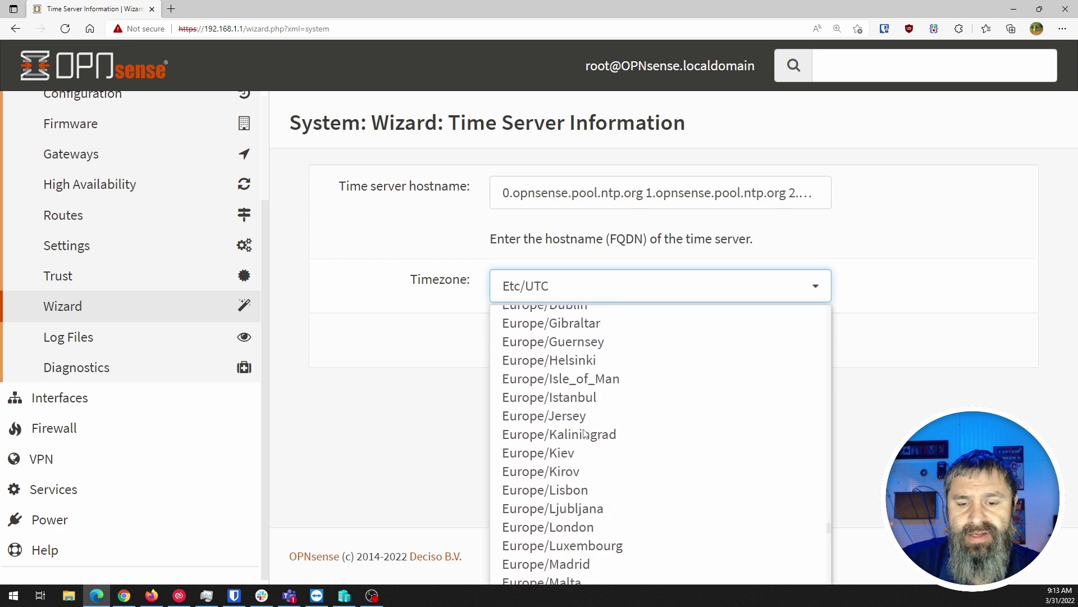
{"action": "scroll", "coordinate": [584, 433], "scroll_direction": "down", "scroll_amount": 15}
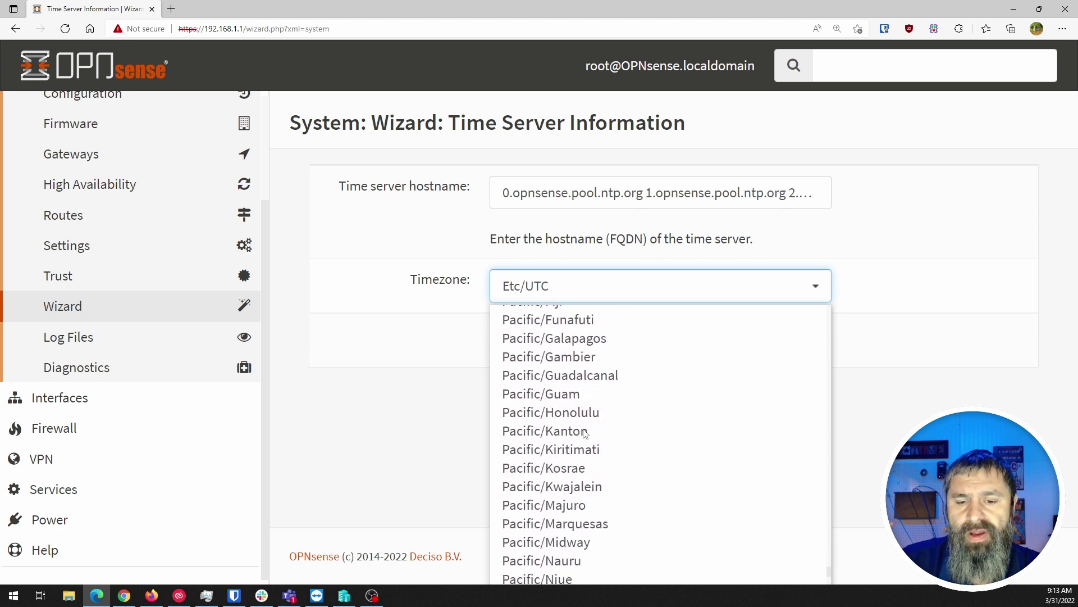
{"action": "scroll", "coordinate": [584, 433], "scroll_direction": "down", "scroll_amount": 5}
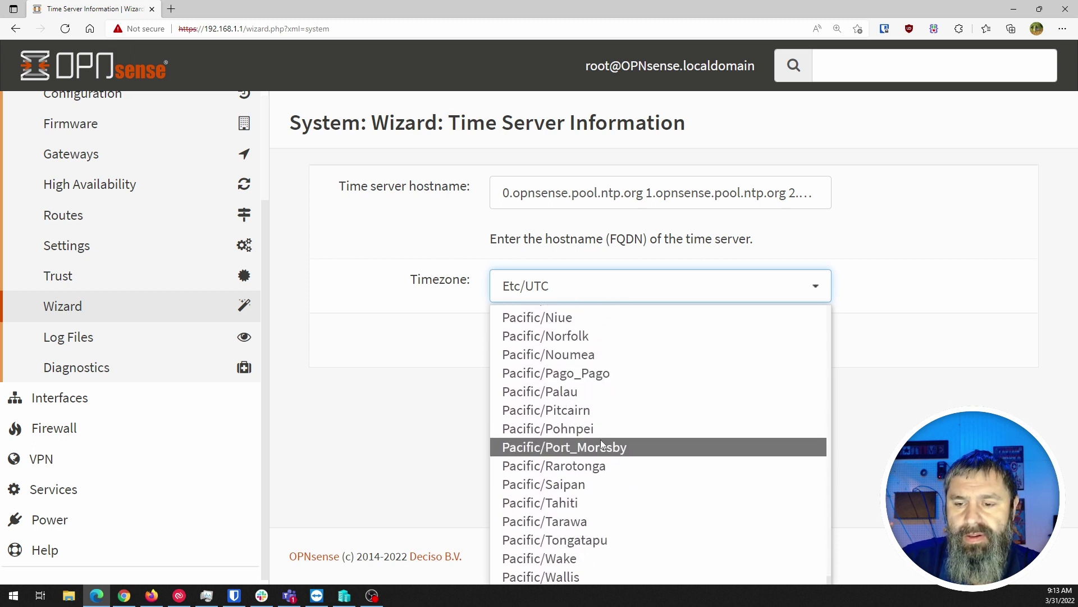
{"action": "left_click", "coordinate": [321, 416]}
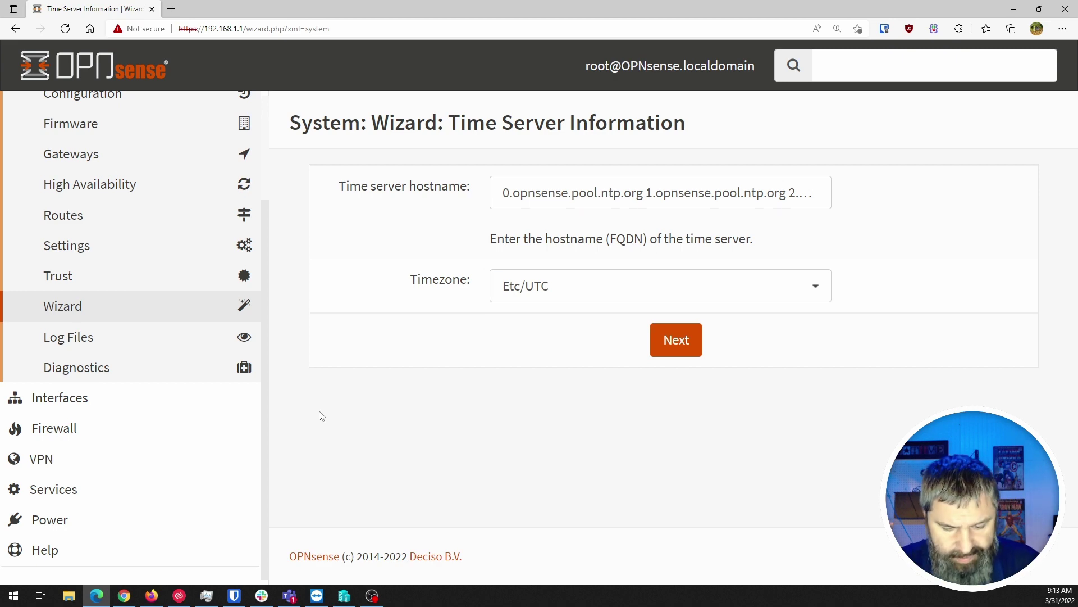
{"action": "key", "text": "ctrl+minus"}
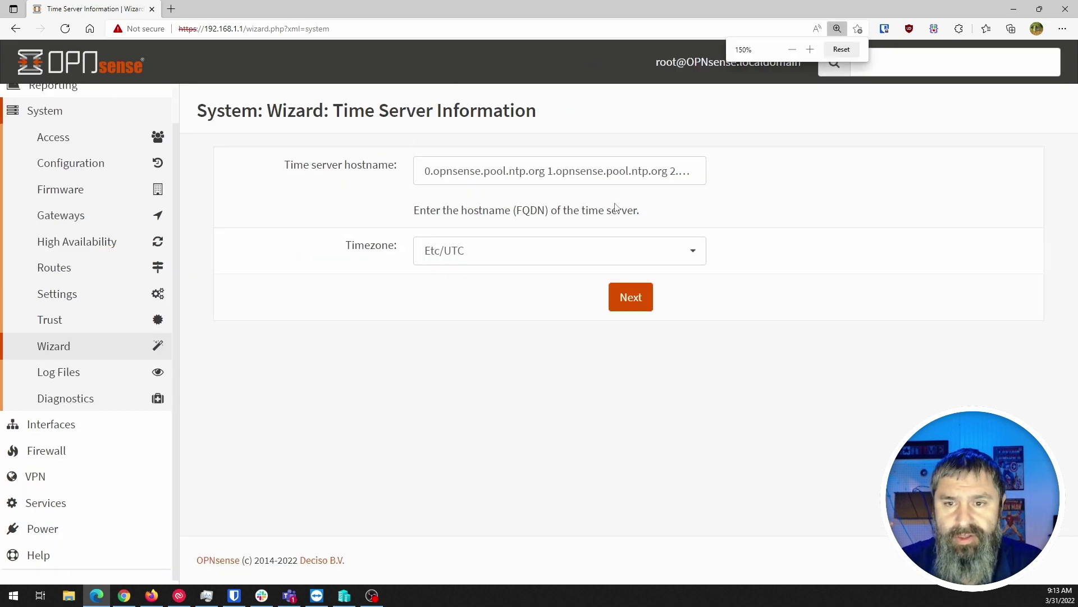
Select America/Chicago from the Timezone dropdown
{"action": "left_click", "coordinate": [703, 261]}
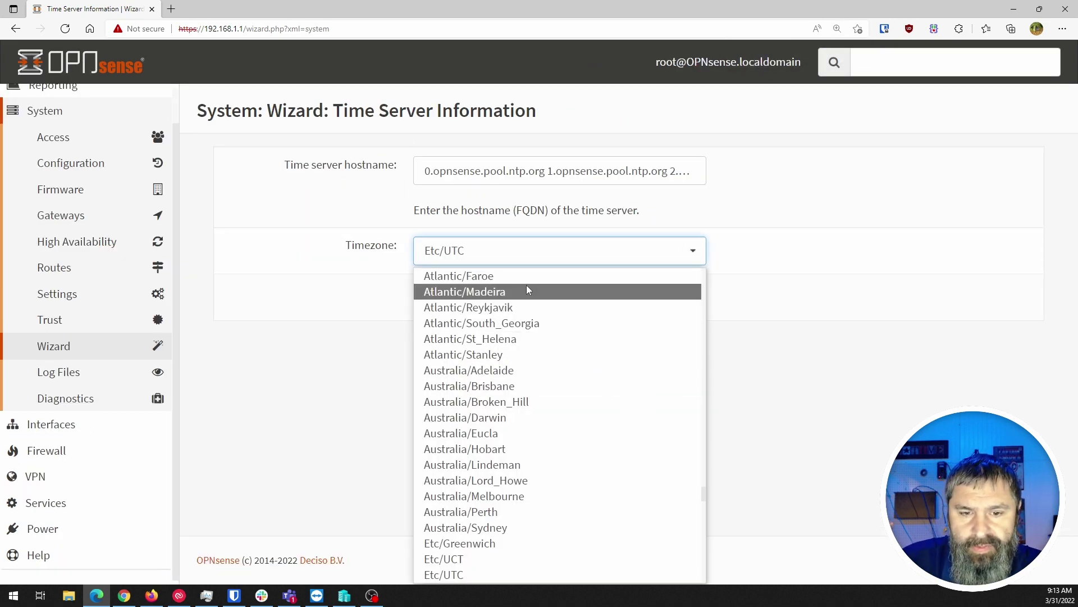
{"action": "scroll", "coordinate": [531, 502], "scroll_direction": "up", "scroll_amount": 3}
{"action": "scroll", "coordinate": [532, 501], "scroll_direction": "up", "scroll_amount": 15}
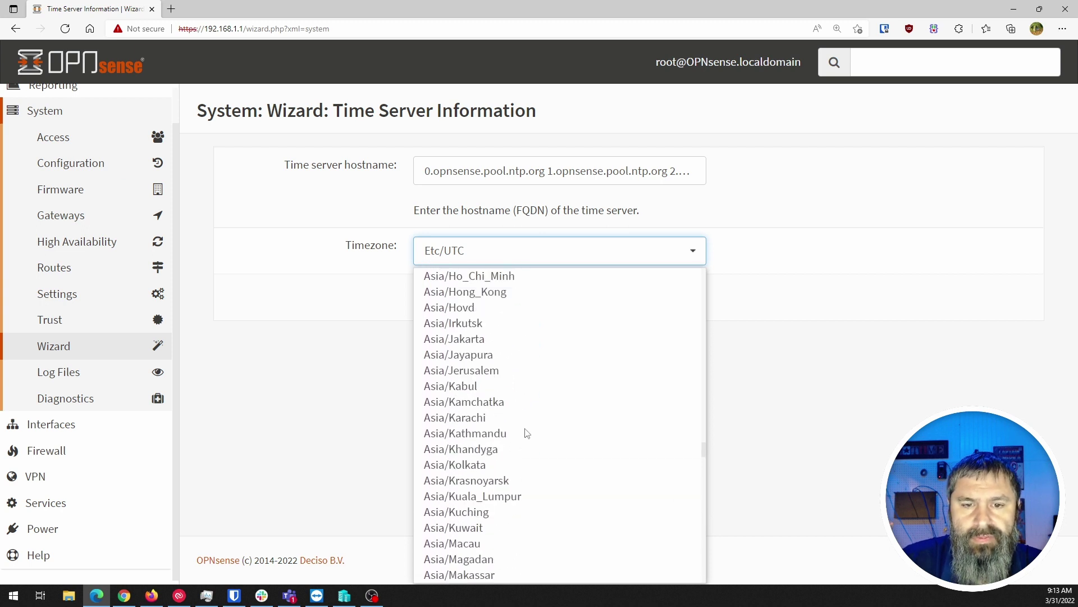
{"action": "scroll", "coordinate": [527, 432], "scroll_direction": "up", "scroll_amount": 12}
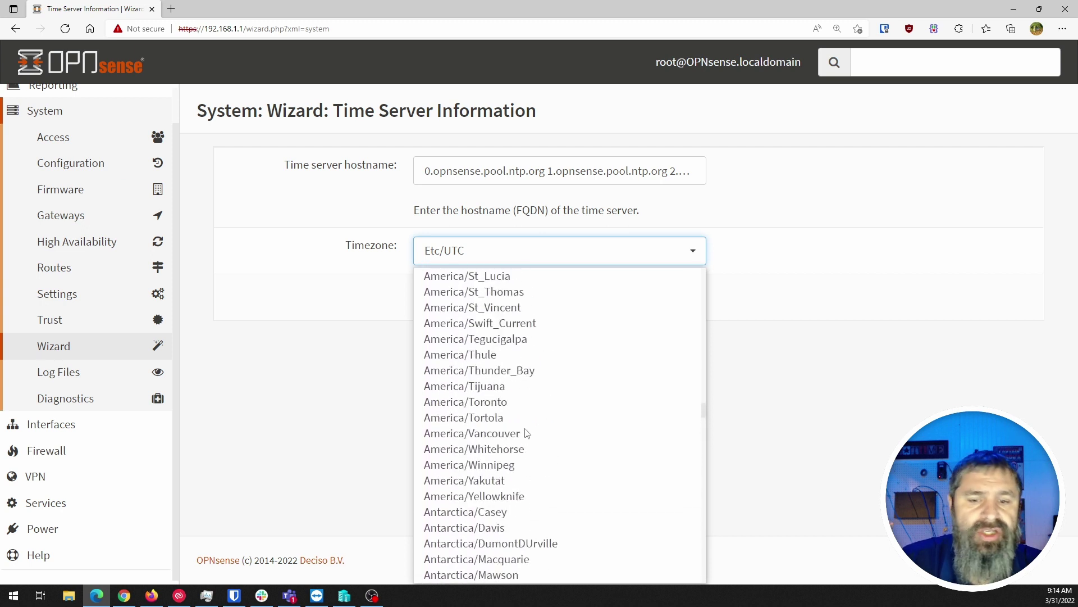
{"action": "scroll", "coordinate": [527, 433], "scroll_direction": "up", "scroll_amount": 5}
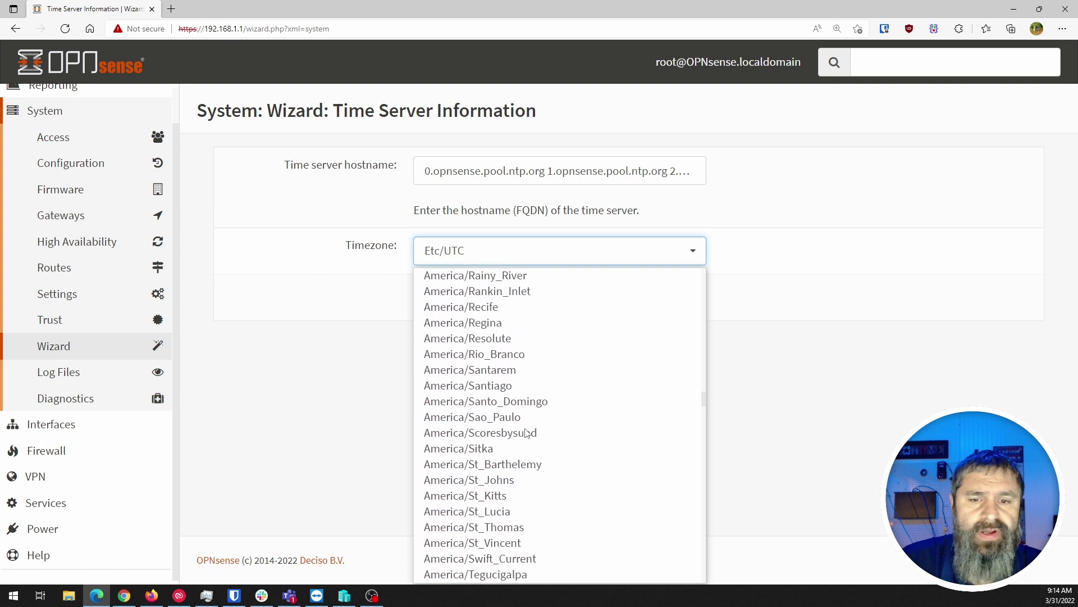
{"action": "scroll", "coordinate": [527, 433], "scroll_direction": "up", "scroll_amount": 6}
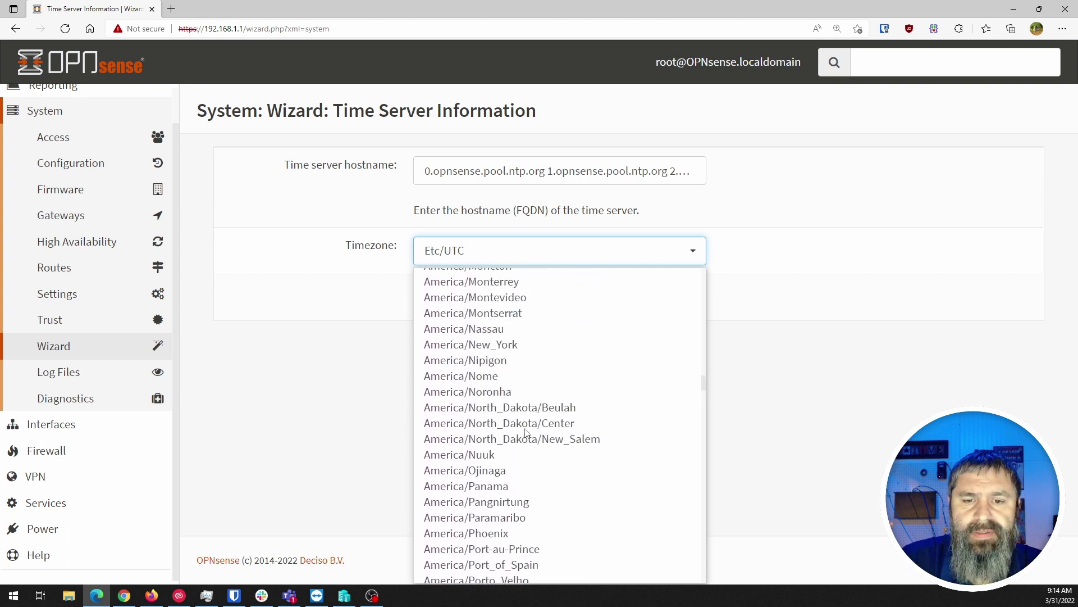
{"action": "scroll", "coordinate": [527, 432], "scroll_direction": "up", "scroll_amount": 8}
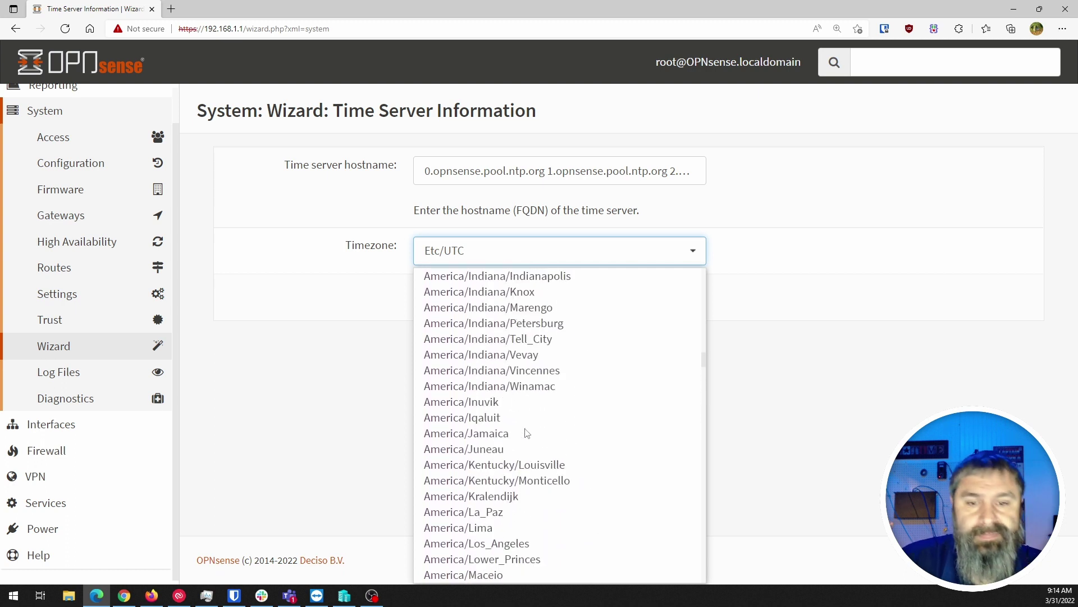
{"action": "scroll", "coordinate": [527, 432], "scroll_direction": "up", "scroll_amount": 10}
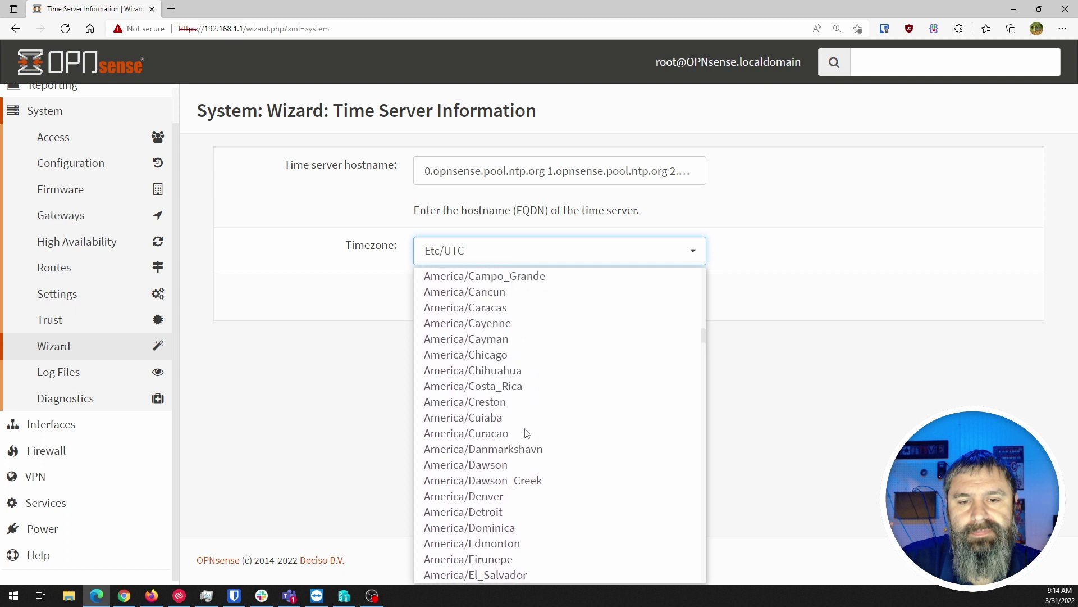
{"action": "left_click", "coordinate": [472, 354]}
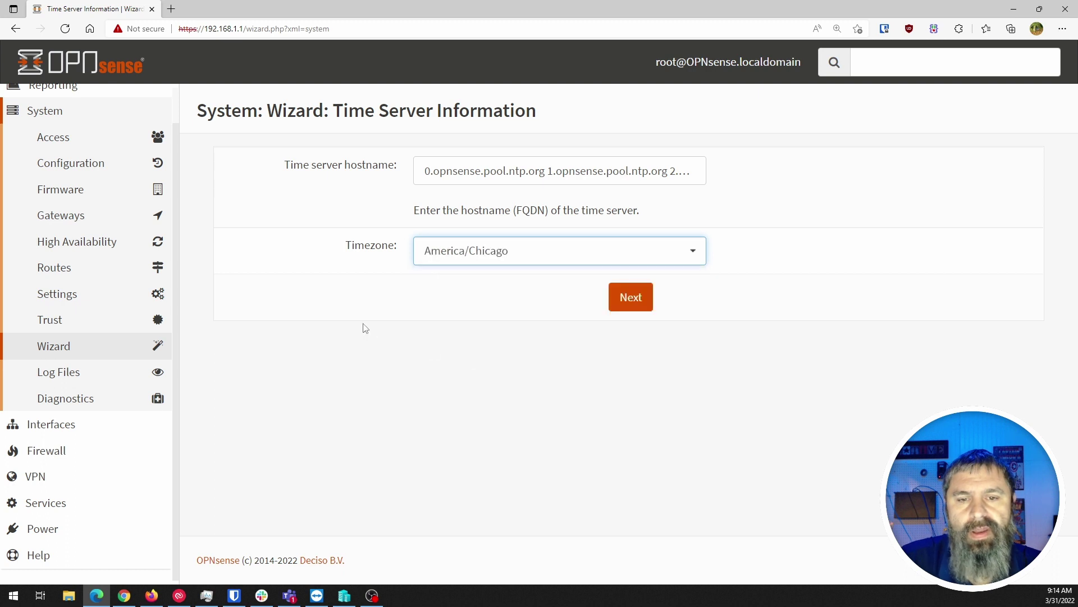
Continue to the WAN interface step and set IPv4 Configuration Type to Static
{"action": "left_click", "coordinate": [641, 306]}
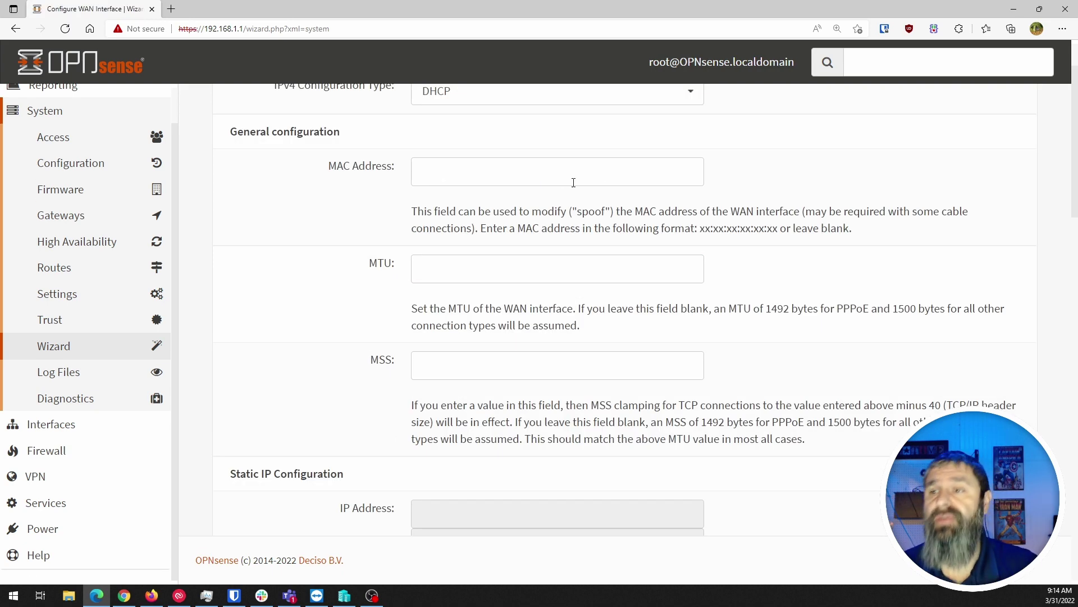
{"action": "scroll", "coordinate": [460, 298], "scroll_direction": "up", "scroll_amount": 1}
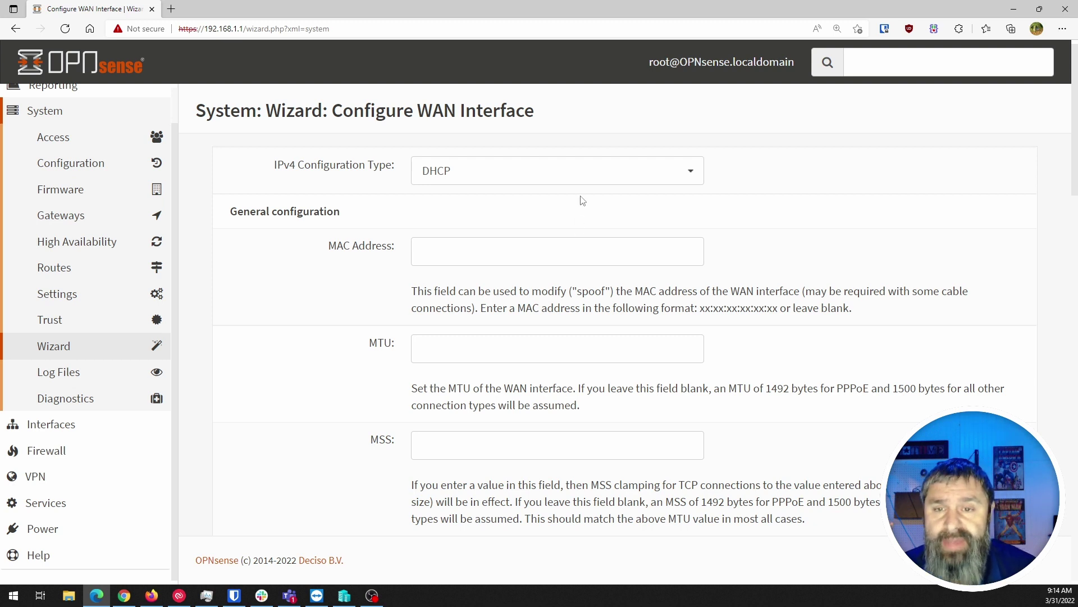
{"action": "left_click", "coordinate": [577, 175]}
{"action": "left_click", "coordinate": [445, 202]}
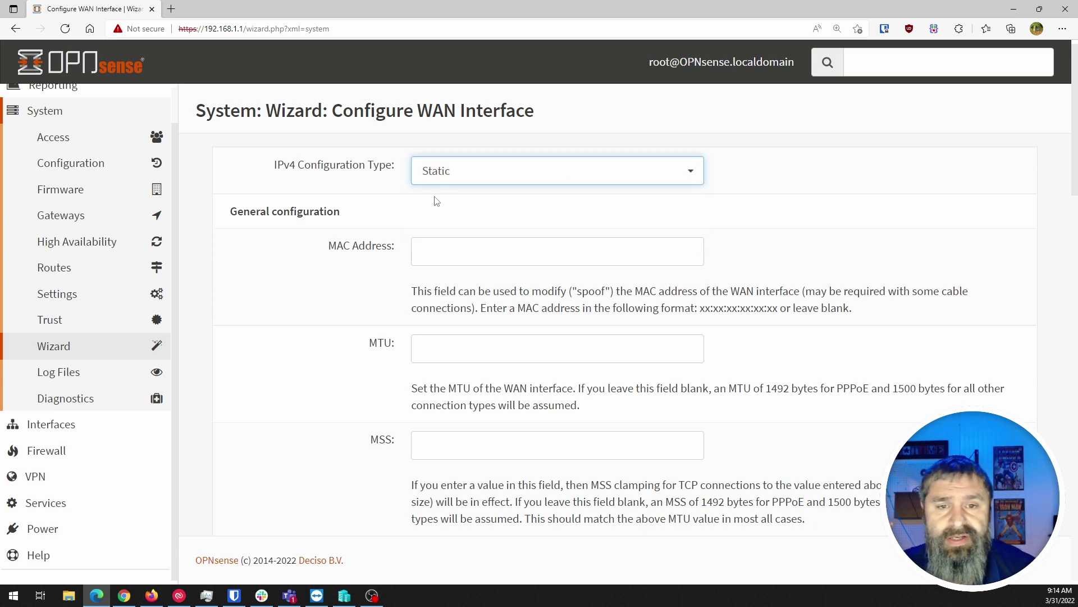
{"action": "left_click", "coordinate": [440, 250]}
{"action": "scroll", "coordinate": [349, 331], "scroll_direction": "down", "scroll_amount": 6}
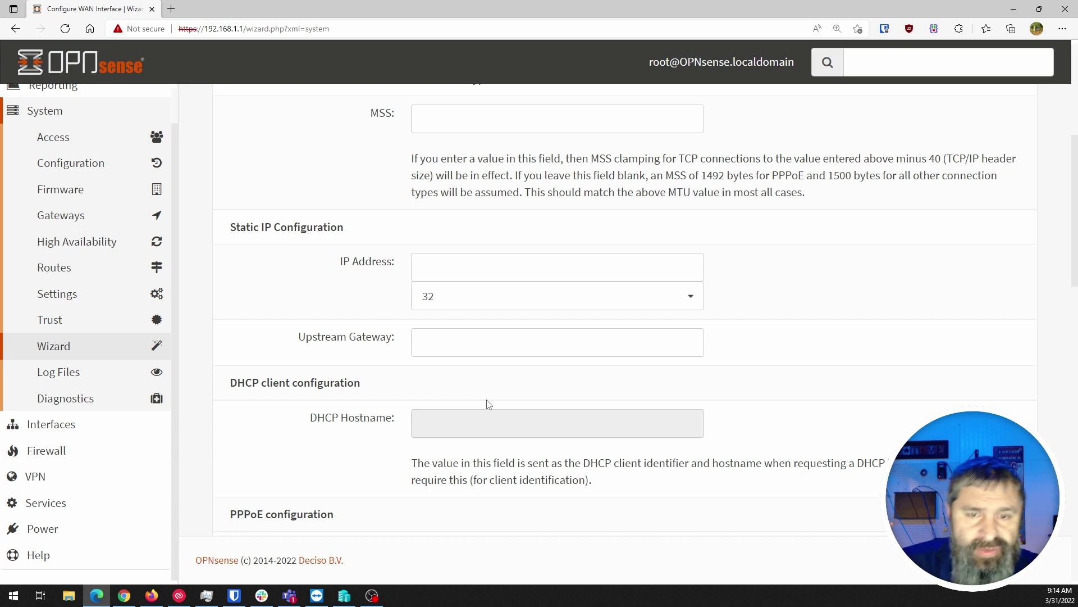
{"action": "scroll", "coordinate": [488, 404], "scroll_direction": "up", "scroll_amount": 6}
{"action": "left_click", "coordinate": [470, 173]}
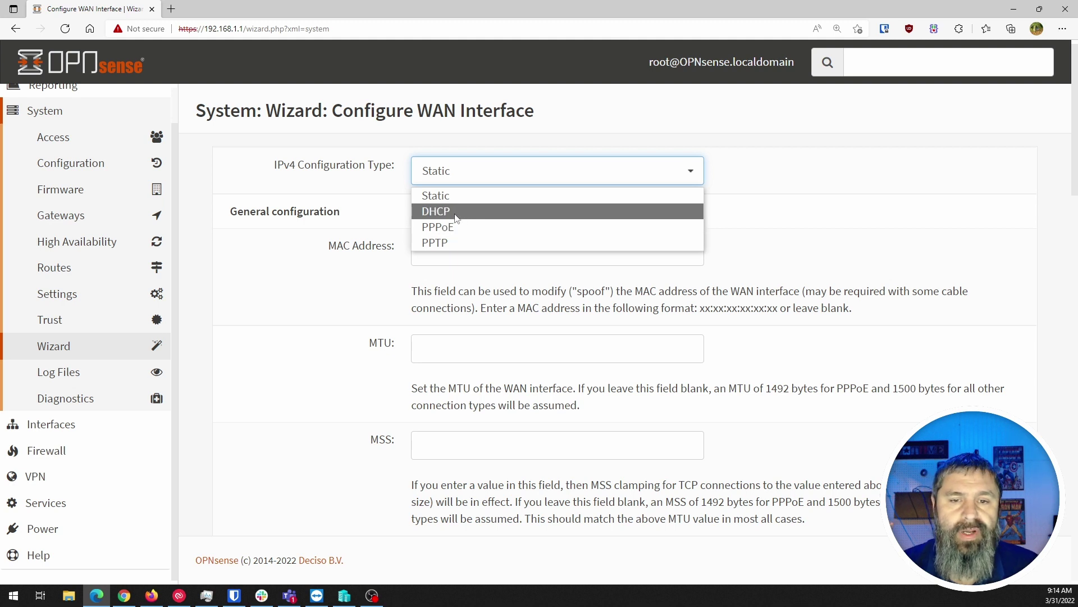
Choose DHCP in the WAN IPv4 Configuration Type dropdown
{"action": "left_click", "coordinate": [450, 212]}
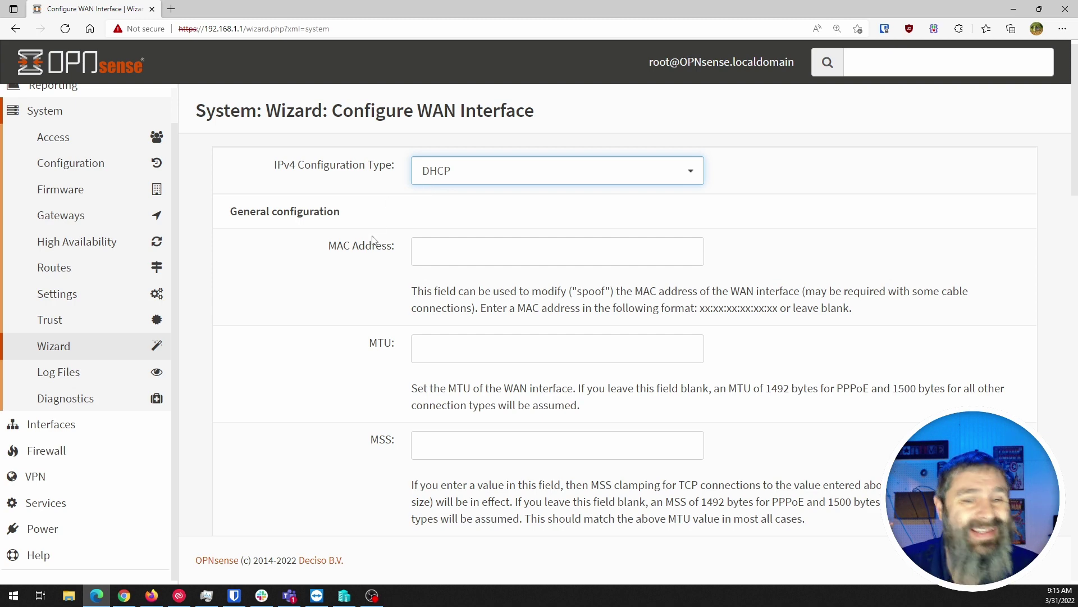
{"action": "scroll", "coordinate": [372, 240], "scroll_direction": "down", "scroll_amount": 6}
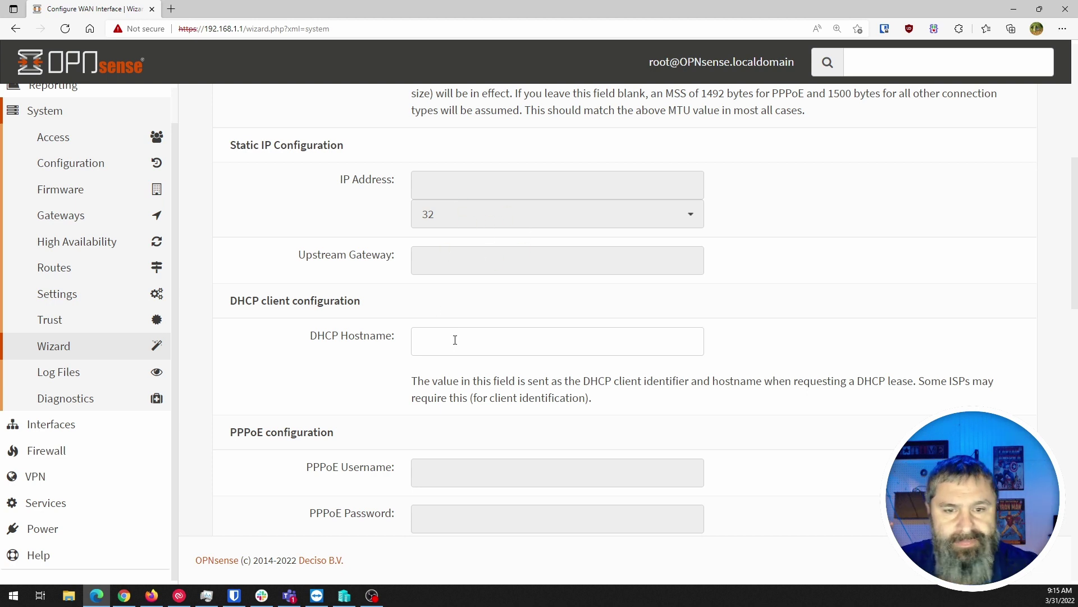
{"action": "scroll", "coordinate": [280, 335], "scroll_direction": "down", "scroll_amount": 1}
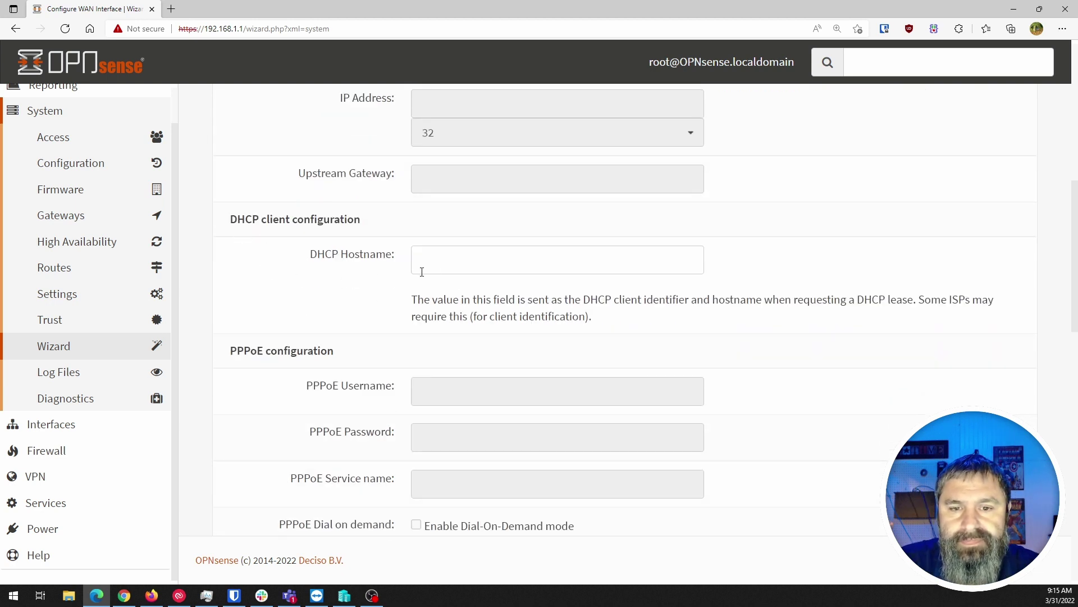
{"action": "scroll", "coordinate": [362, 302], "scroll_direction": "down", "scroll_amount": 2}
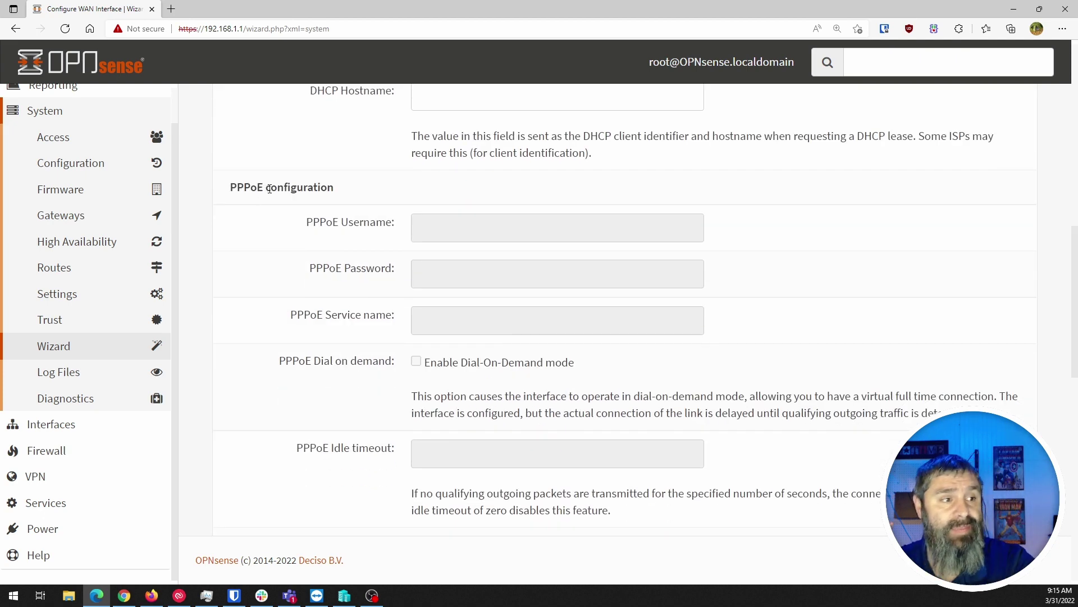
{"action": "scroll", "coordinate": [375, 331], "scroll_direction": "down", "scroll_amount": 1}
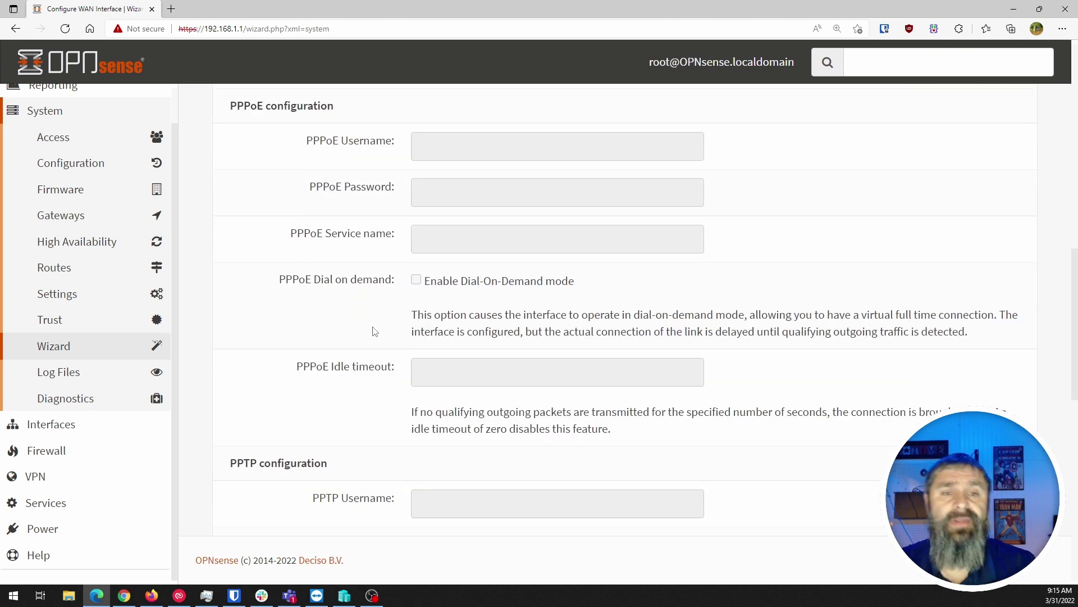
{"action": "scroll", "coordinate": [374, 332], "scroll_direction": "down", "scroll_amount": 2}
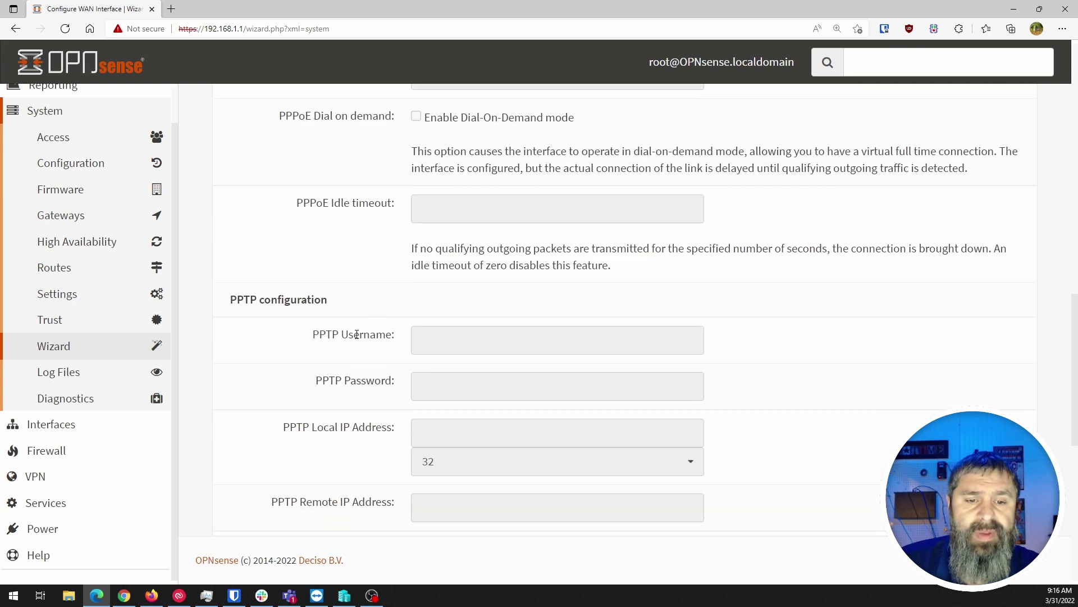
{"action": "scroll", "coordinate": [362, 326], "scroll_direction": "down", "scroll_amount": 2}
{"action": "scroll", "coordinate": [362, 326], "scroll_direction": "down", "scroll_amount": 3}
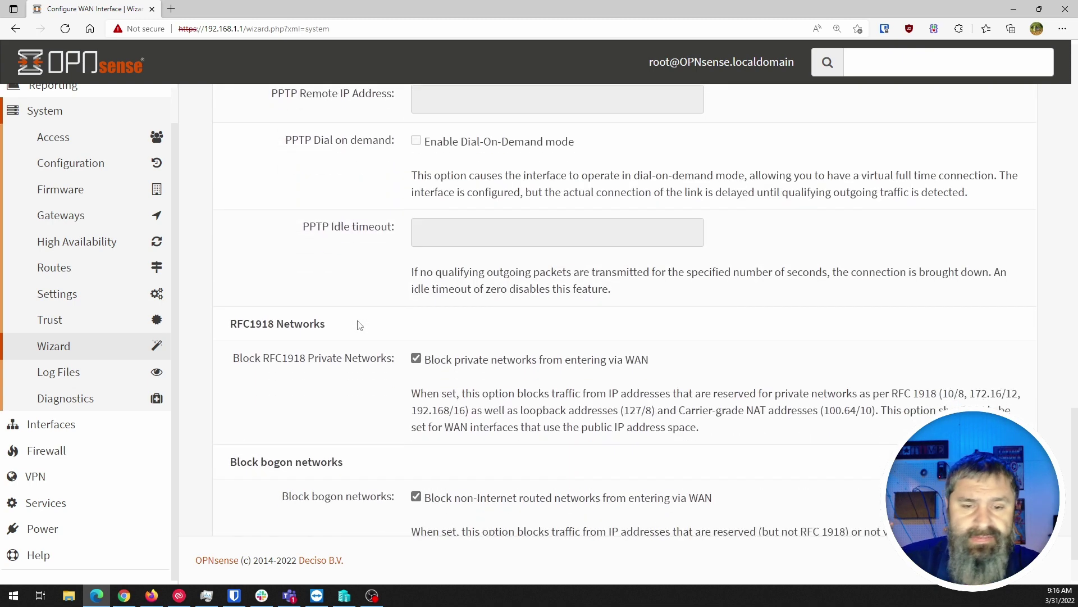
{"action": "scroll", "coordinate": [334, 355], "scroll_direction": "down", "scroll_amount": 1}
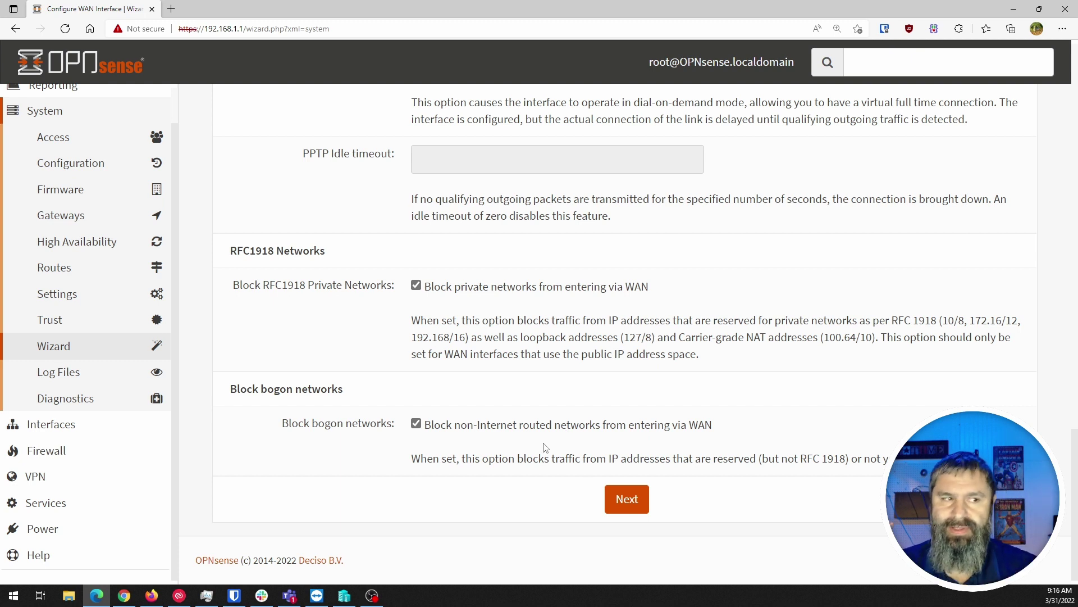
On the LAN step, try 192.168.0.1 as LAN IP, then restore 192.168.1.1
{"action": "left_click", "coordinate": [631, 501]}
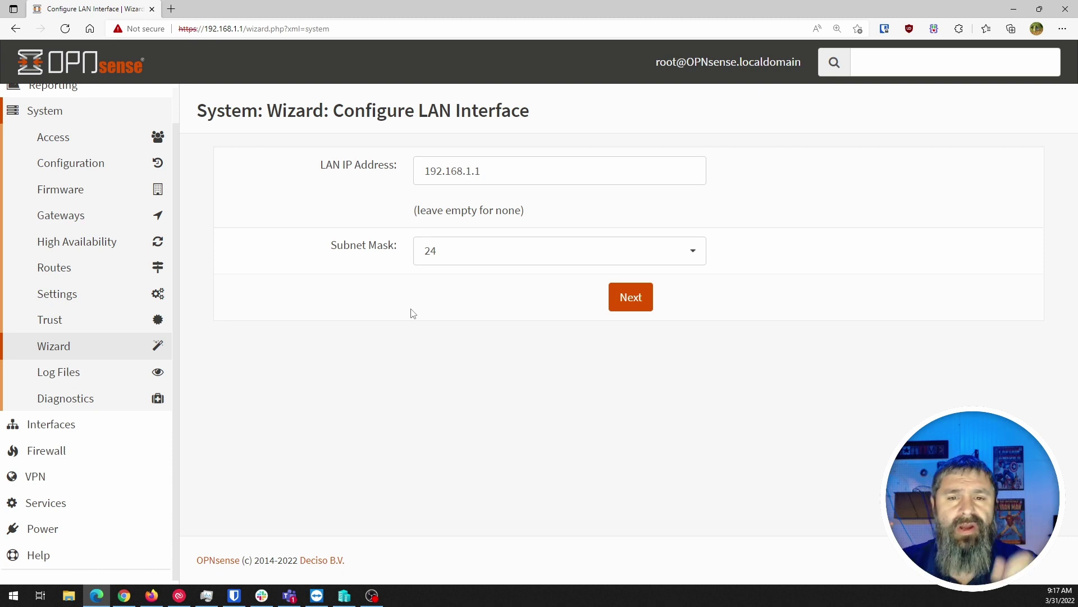
{"action": "left_click", "coordinate": [473, 170]}
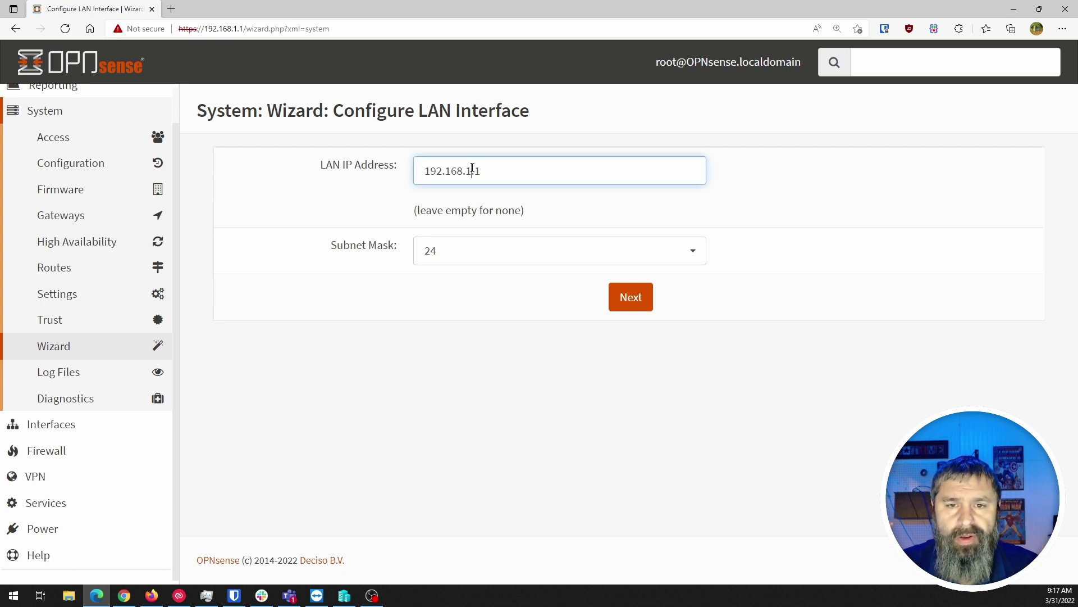
{"action": "key", "text": "BackSpace"}
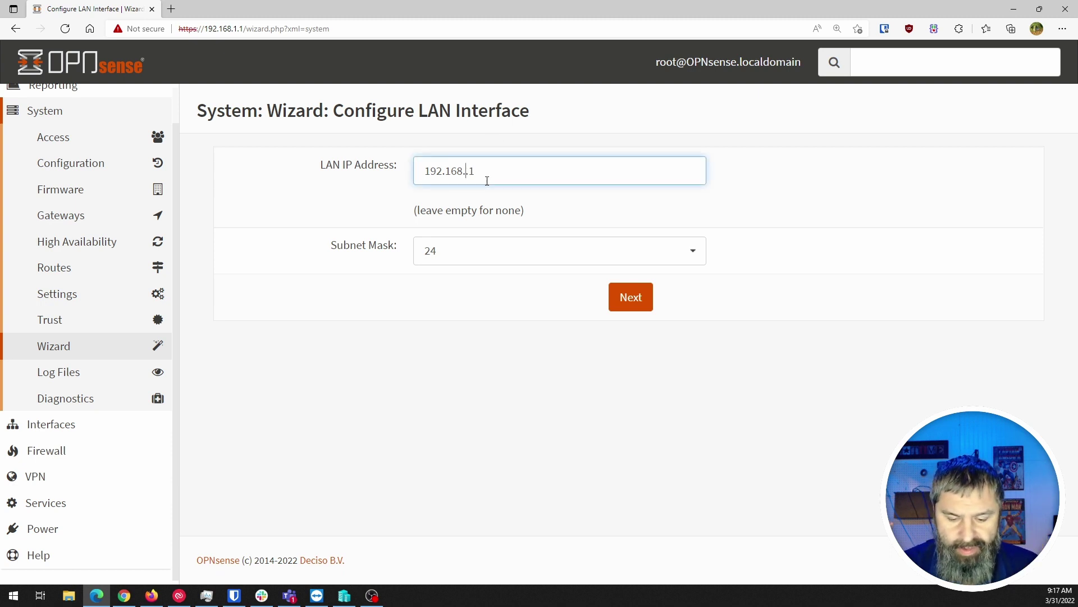
{"action": "type", "text": "0"}
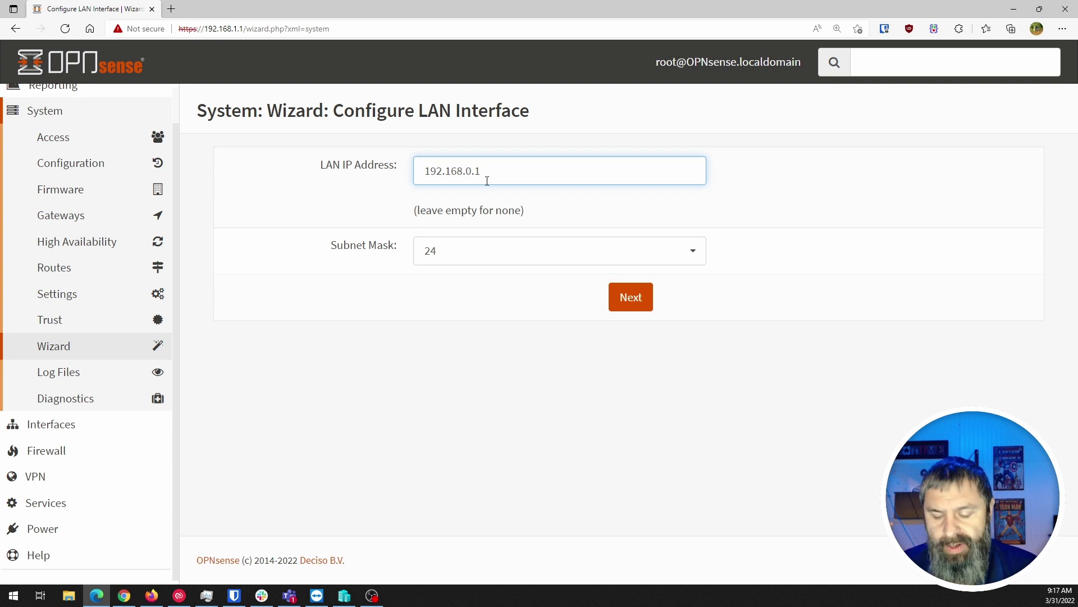
{"action": "key", "text": "BackSpace"}
{"action": "type", "text": "1"}
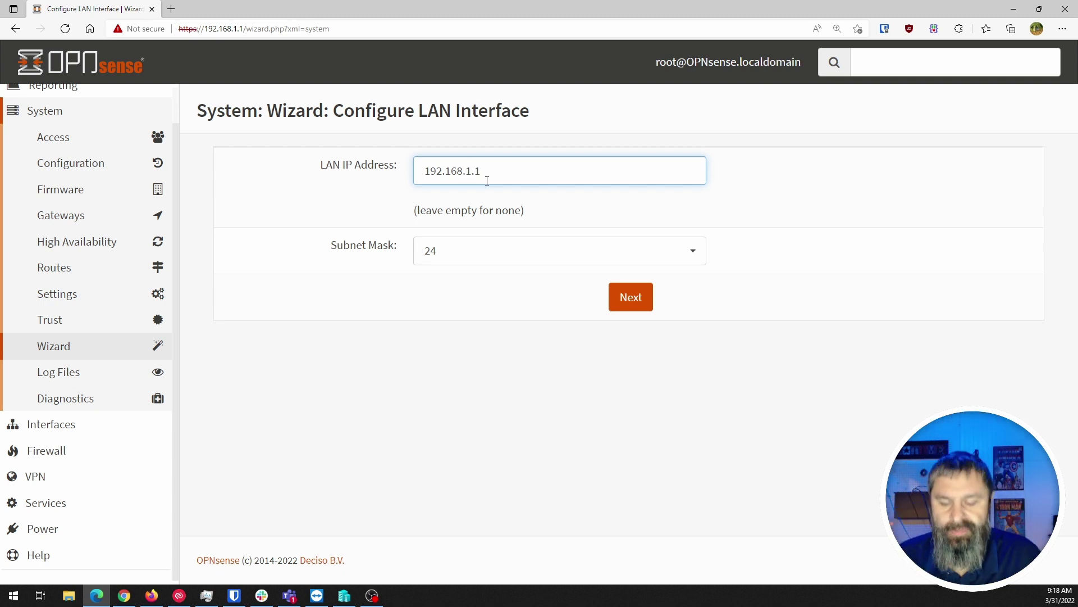
Enter 192.168.21.1 as the LAN IP address, keeping subnet mask 24
{"action": "key", "text": "BackSpace"}
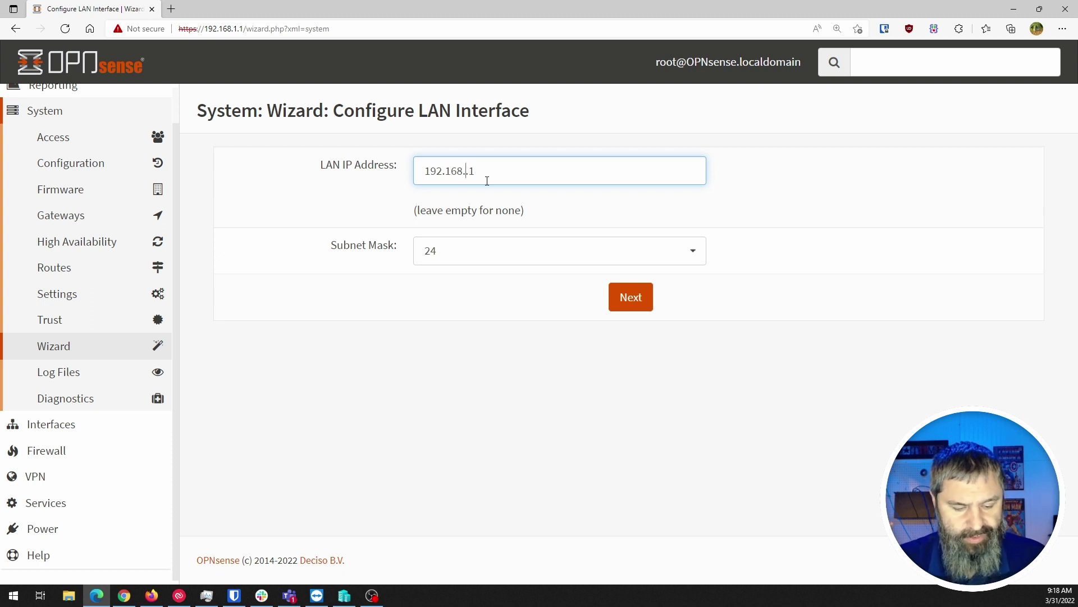
{"action": "type", "text": "21"}
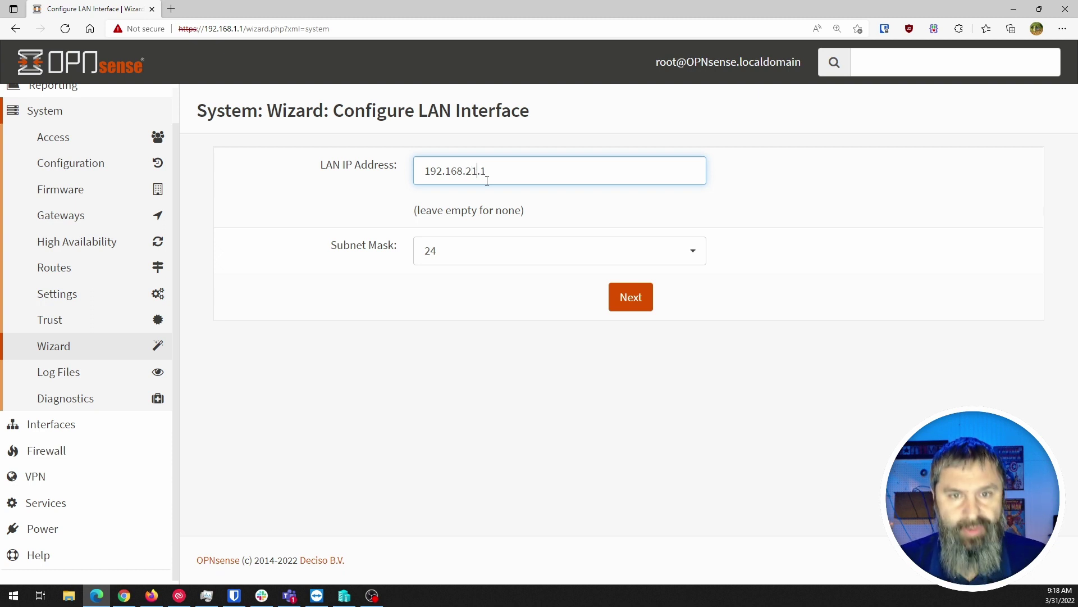
{"action": "left_click", "coordinate": [446, 263]}
{"action": "left_click", "coordinate": [443, 260]}
{"action": "left_click", "coordinate": [326, 285]}
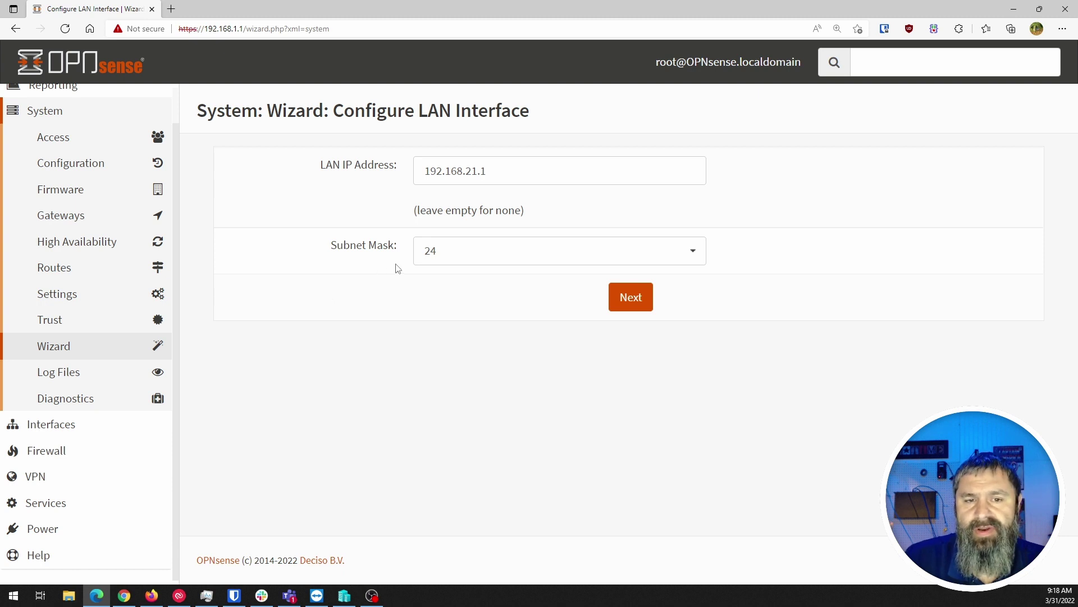
{"action": "left_click", "coordinate": [430, 259]}
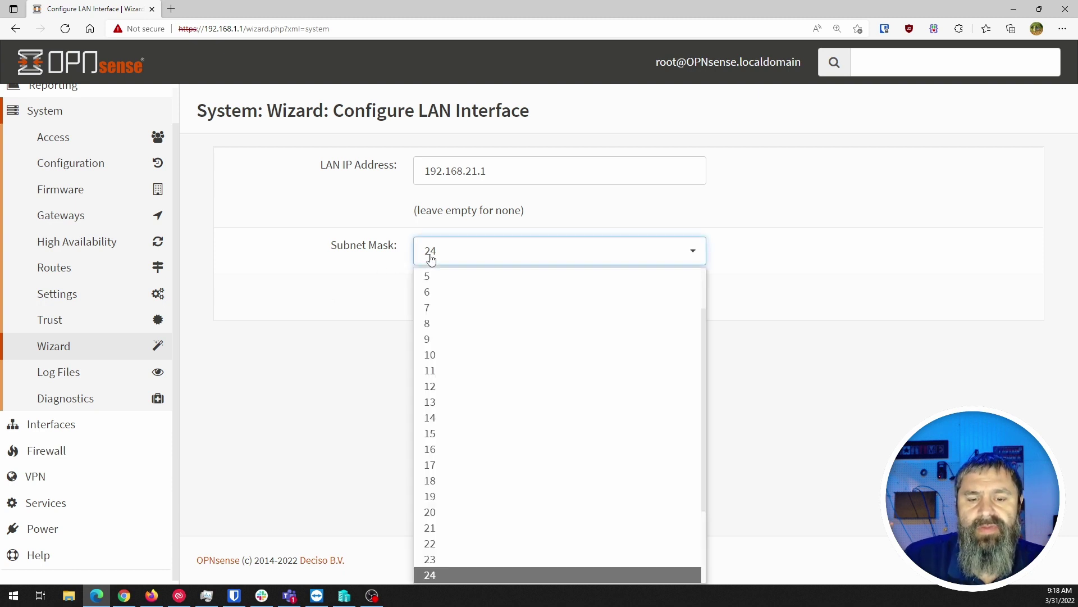
{"action": "left_click", "coordinate": [426, 578]}
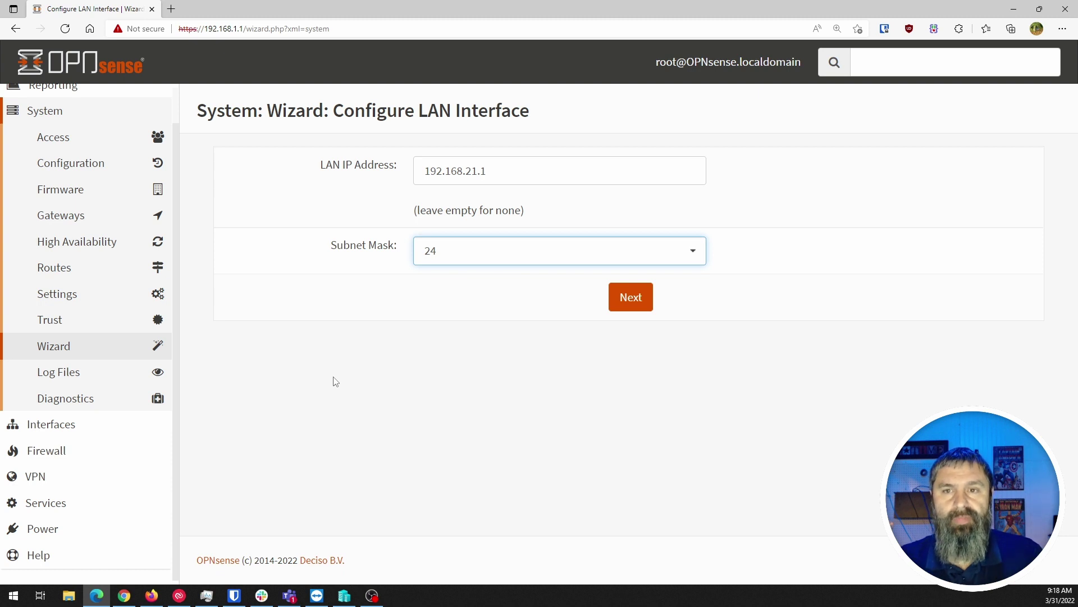
{"action": "left_click", "coordinate": [465, 249]}
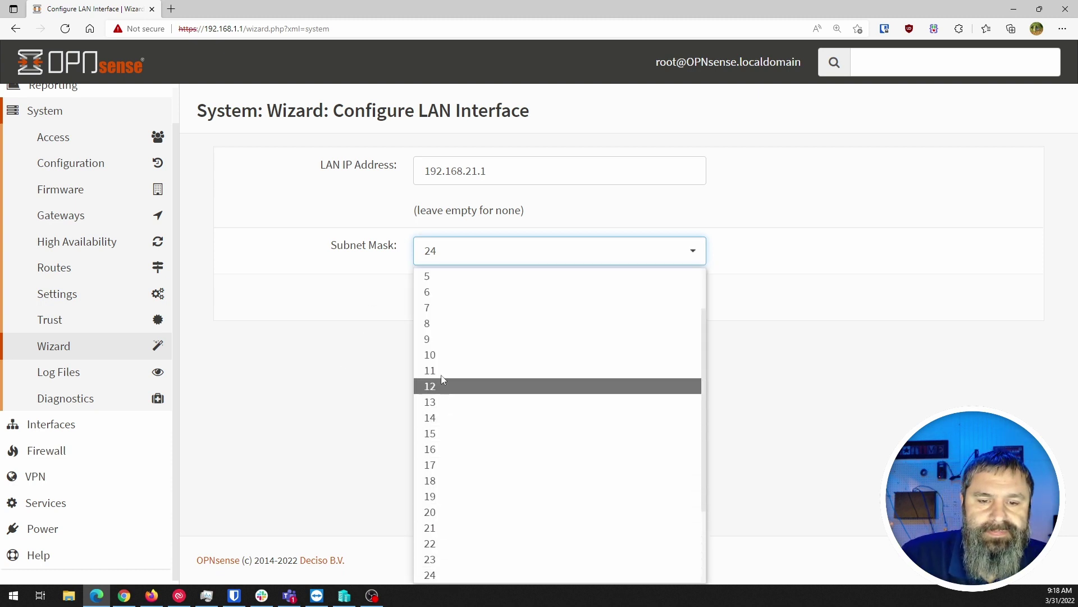
{"action": "left_click", "coordinate": [309, 306]}
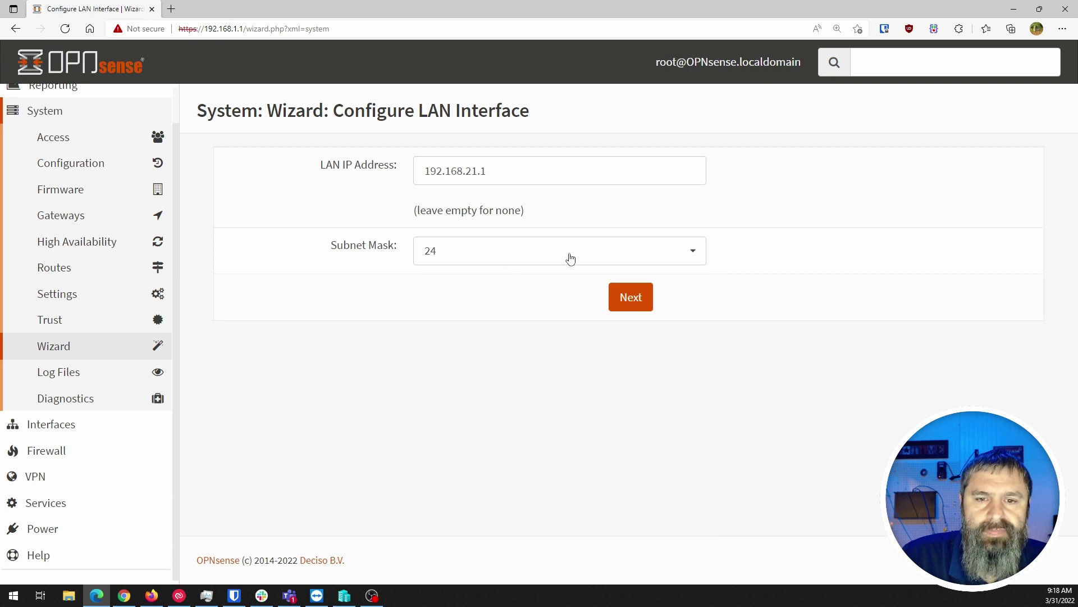
{"action": "left_click", "coordinate": [474, 256]}
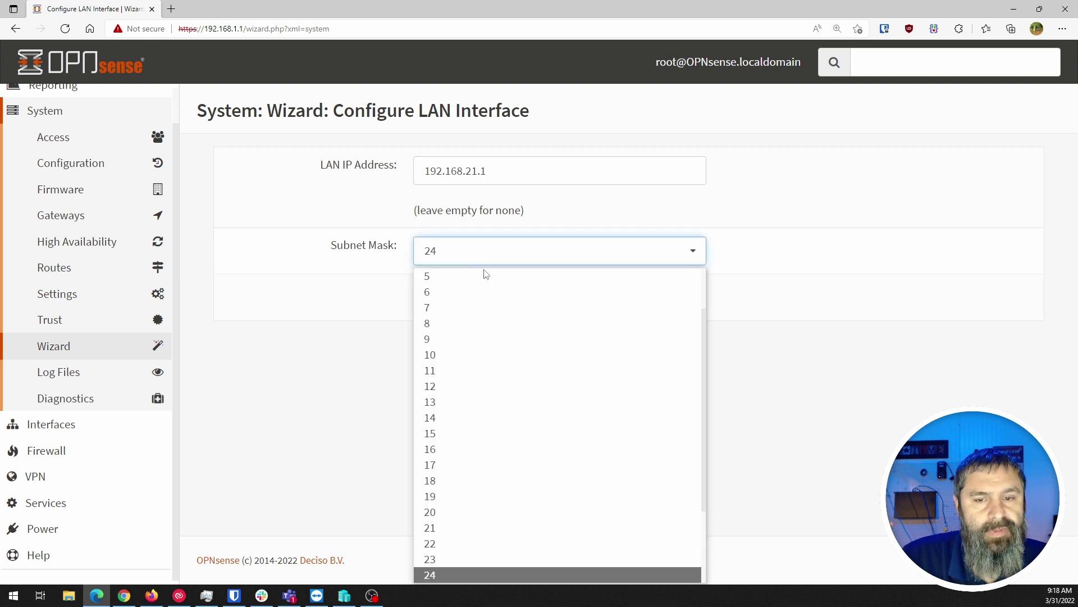
{"action": "left_click", "coordinate": [772, 435]}
{"action": "left_click", "coordinate": [692, 251]}
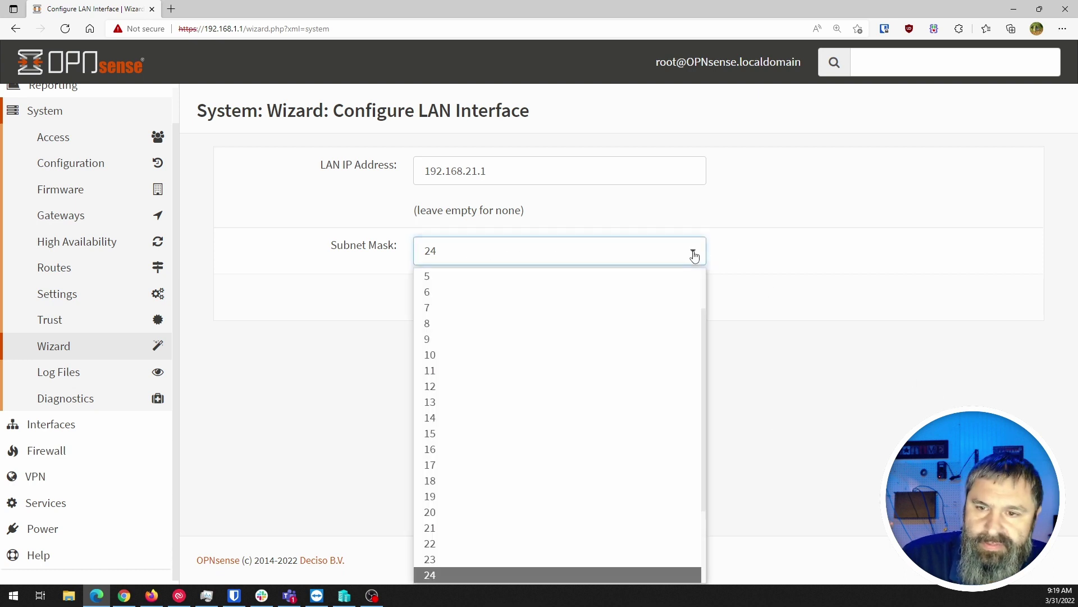
{"action": "scroll", "coordinate": [630, 458], "scroll_direction": "down", "scroll_amount": 2}
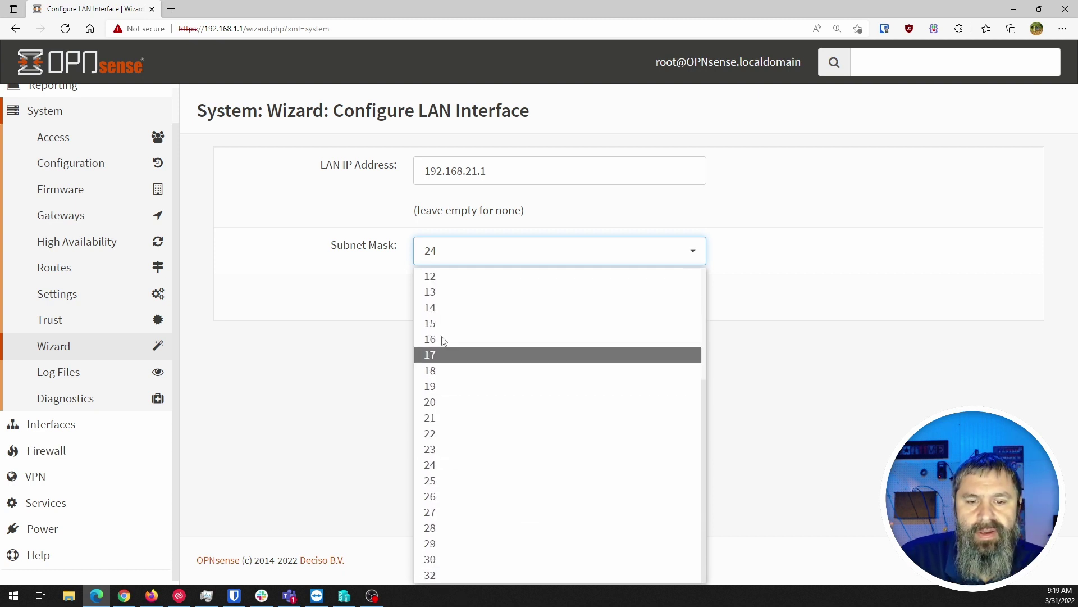
{"action": "scroll", "coordinate": [433, 514], "scroll_direction": "up", "scroll_amount": 3}
{"action": "scroll", "coordinate": [433, 393], "scroll_direction": "down", "scroll_amount": 3}
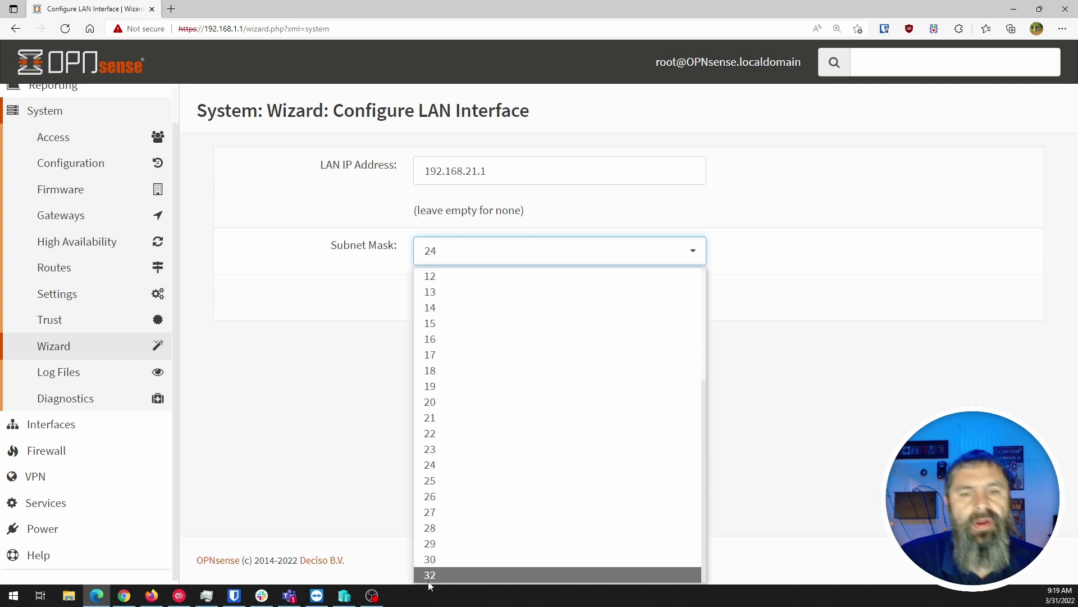
{"action": "left_click", "coordinate": [352, 489]}
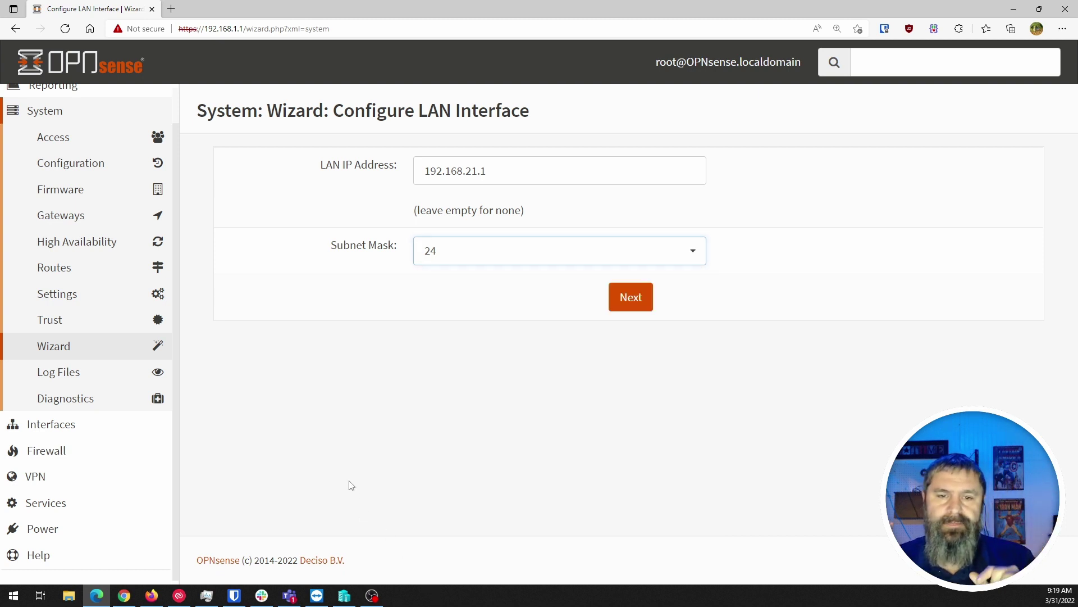
Search Bing for 'cidr calculator' in a new Edge tab and open subnetcalculator.info's CIDR Calculator
{"action": "left_click", "coordinate": [167, 11]}
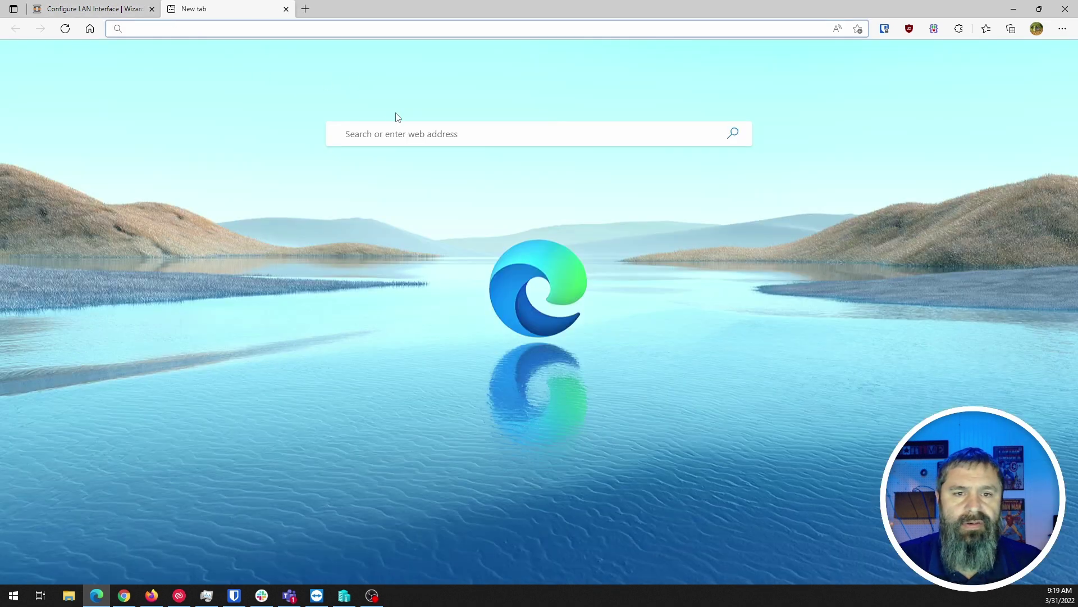
{"action": "left_click", "coordinate": [408, 136]}
{"action": "type", "text": "cidr"}
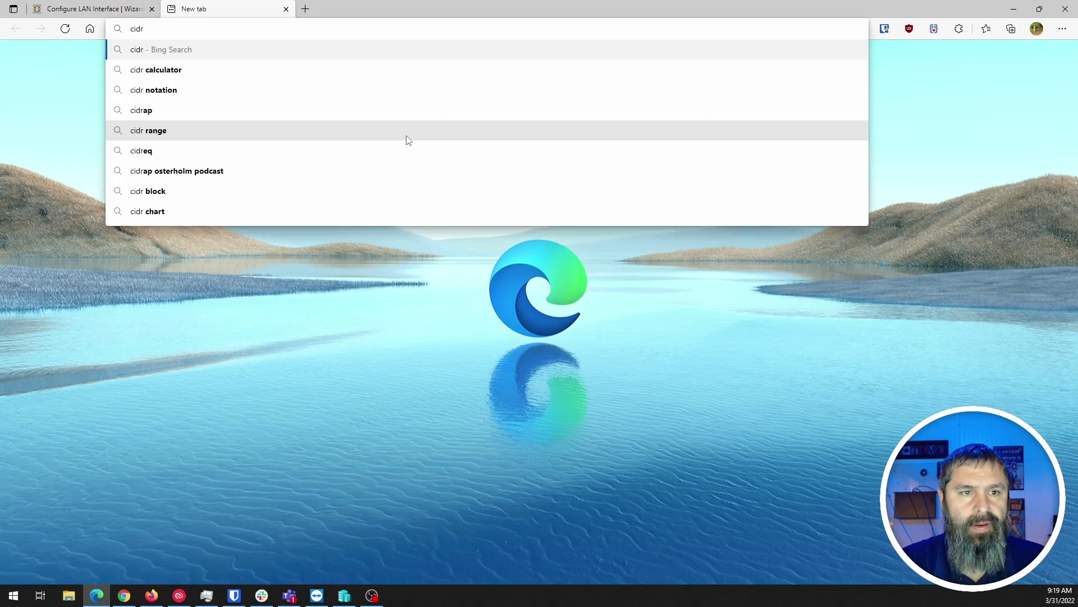
{"action": "key", "text": "Down"}
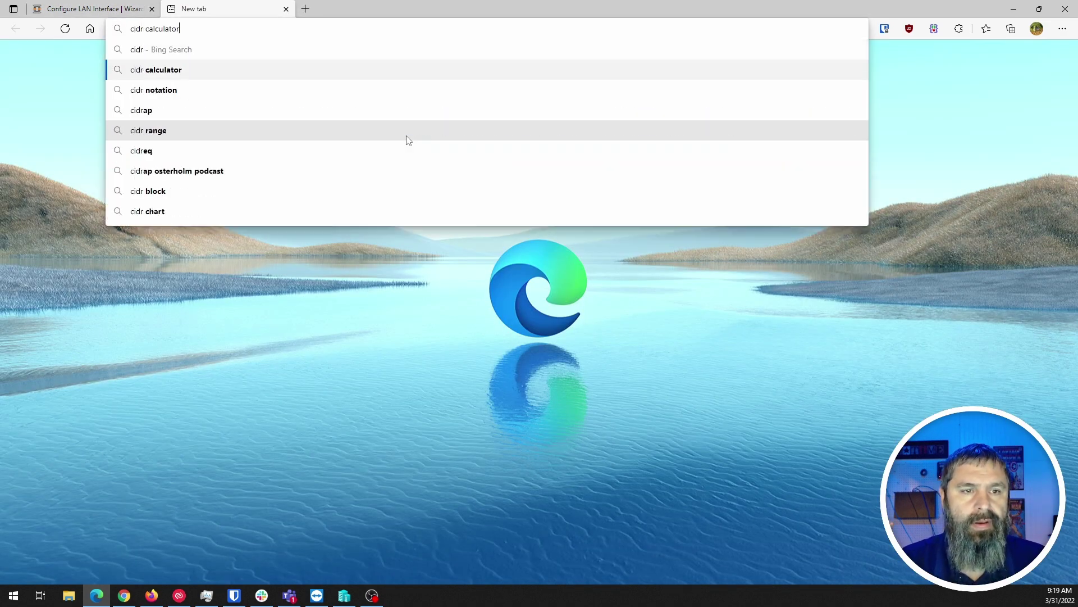
{"action": "key", "text": "Return"}
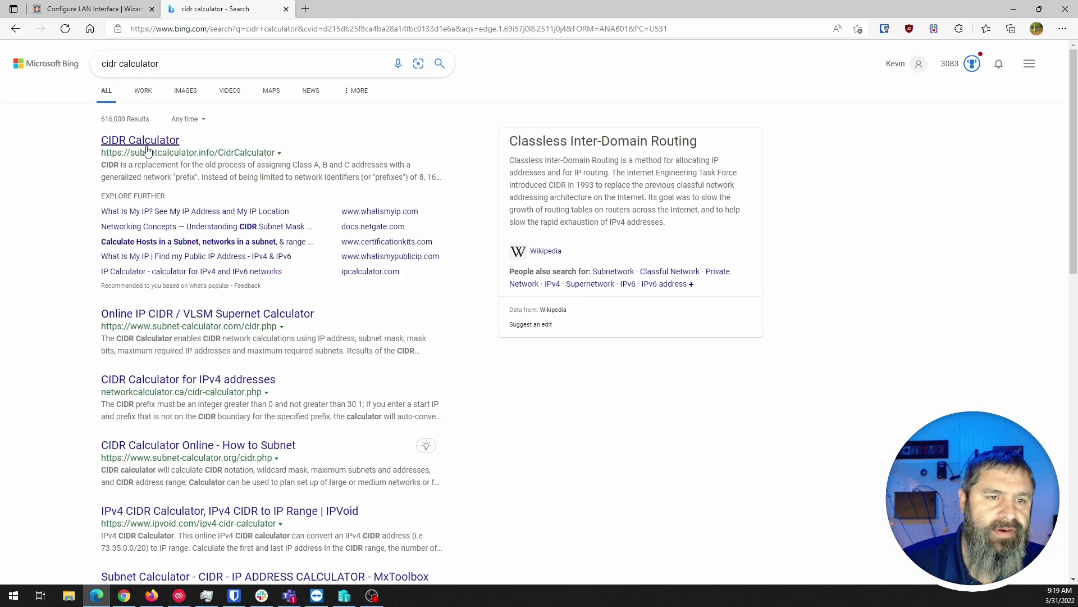
{"action": "left_click", "coordinate": [141, 141]}
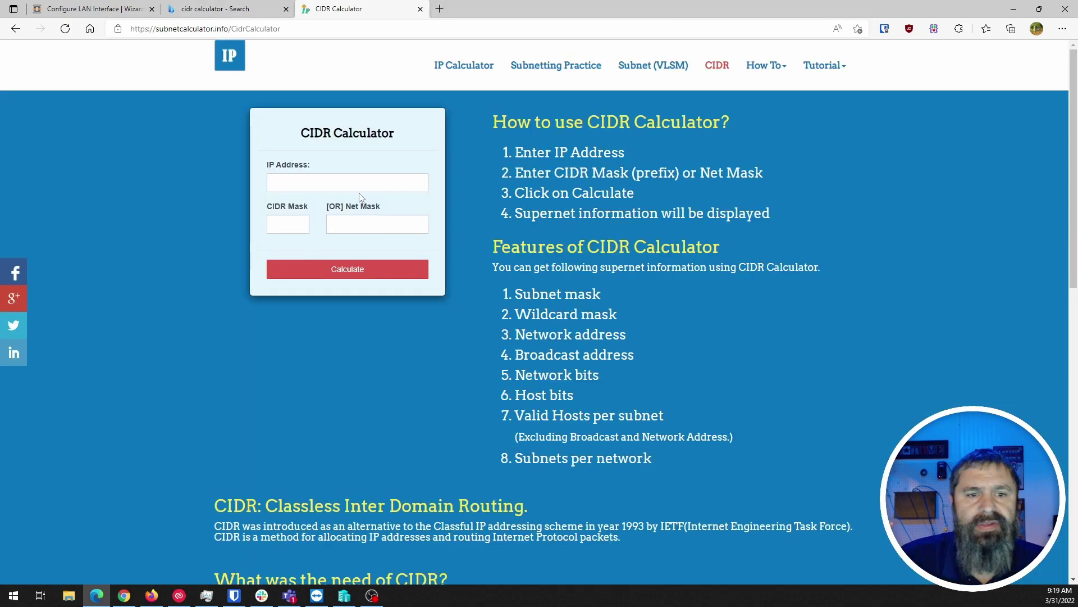
Calculate 192.168.21.1 with CIDR mask 24 and review the network and broadcast addresses
{"action": "left_click", "coordinate": [310, 178]}
{"action": "type", "text": "192"}
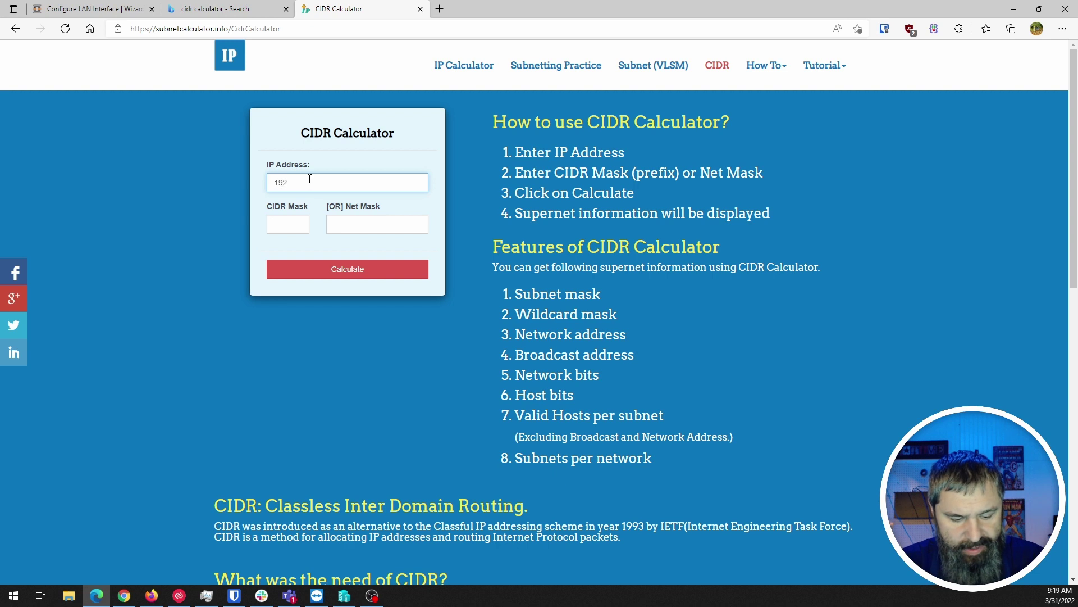
{"action": "type", "text": ".168"}
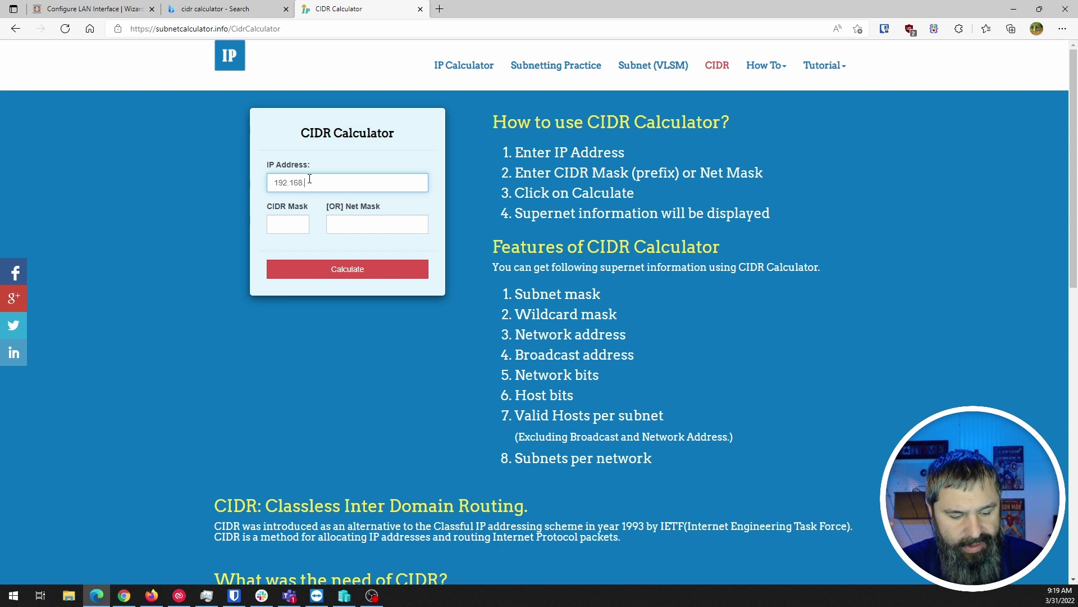
{"action": "type", "text": ".24"}
{"action": "type", "text": ".1"}
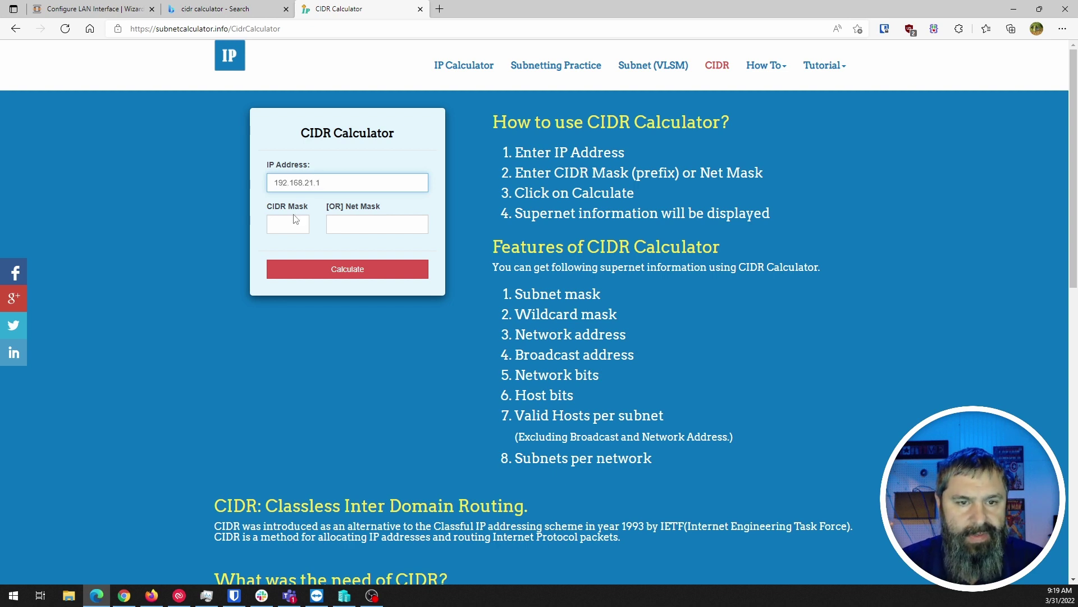
{"action": "left_click", "coordinate": [285, 228]}
{"action": "type", "text": "24"}
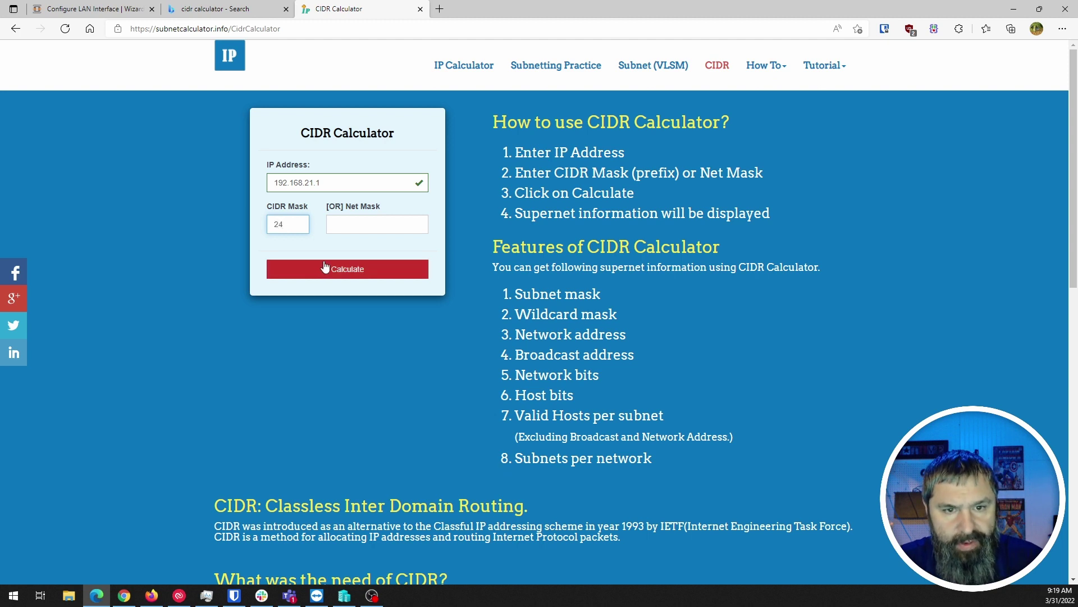
{"action": "left_click", "coordinate": [344, 269]}
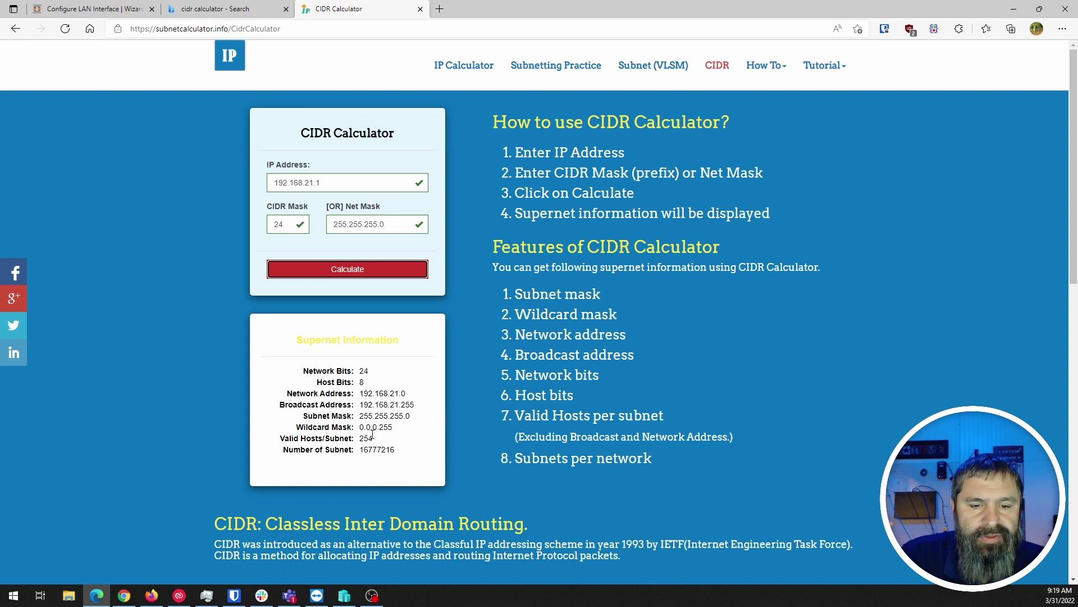
{"action": "left_click", "coordinate": [377, 397]}
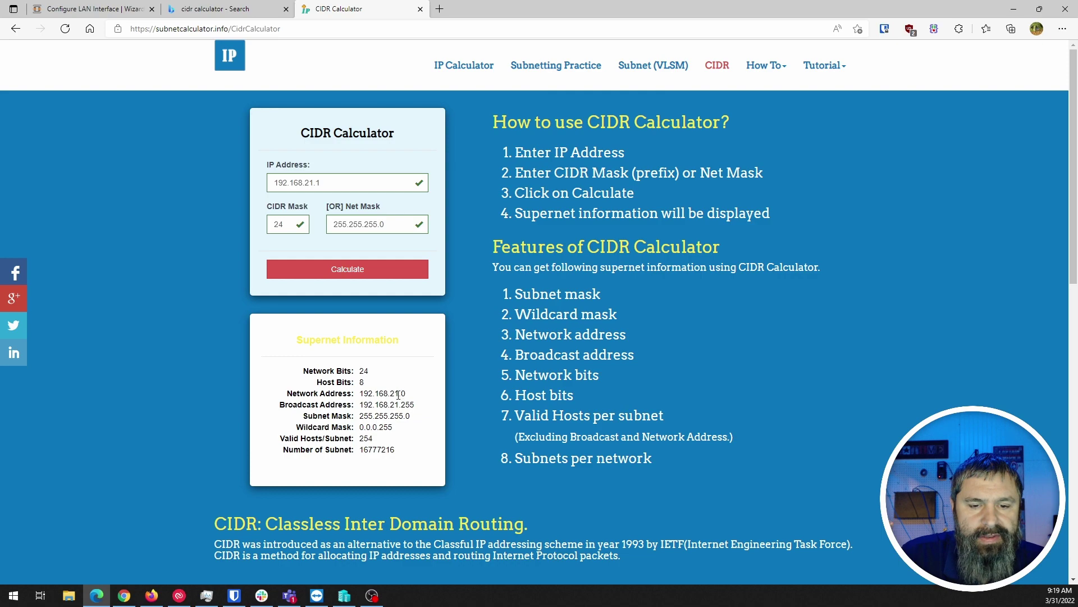
{"action": "left_click_drag", "start_coordinate": [400, 394], "coordinate": [419, 410]}
{"action": "left_click", "coordinate": [420, 410]}
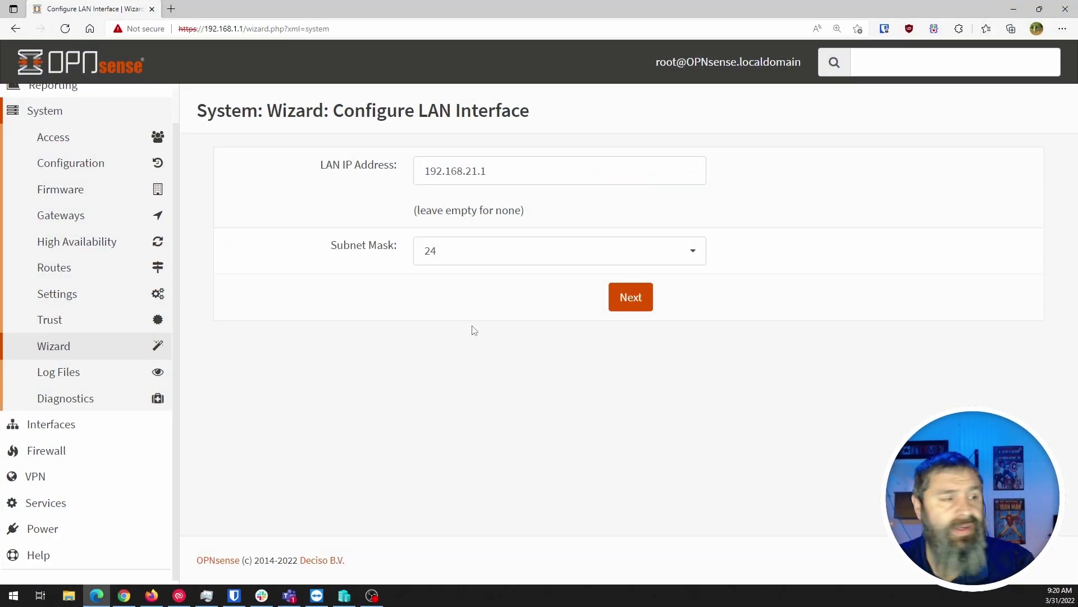
Submit the 192.168.21.1/24 LAN settings and put focus in the Root Password field
{"action": "left_click", "coordinate": [636, 302]}
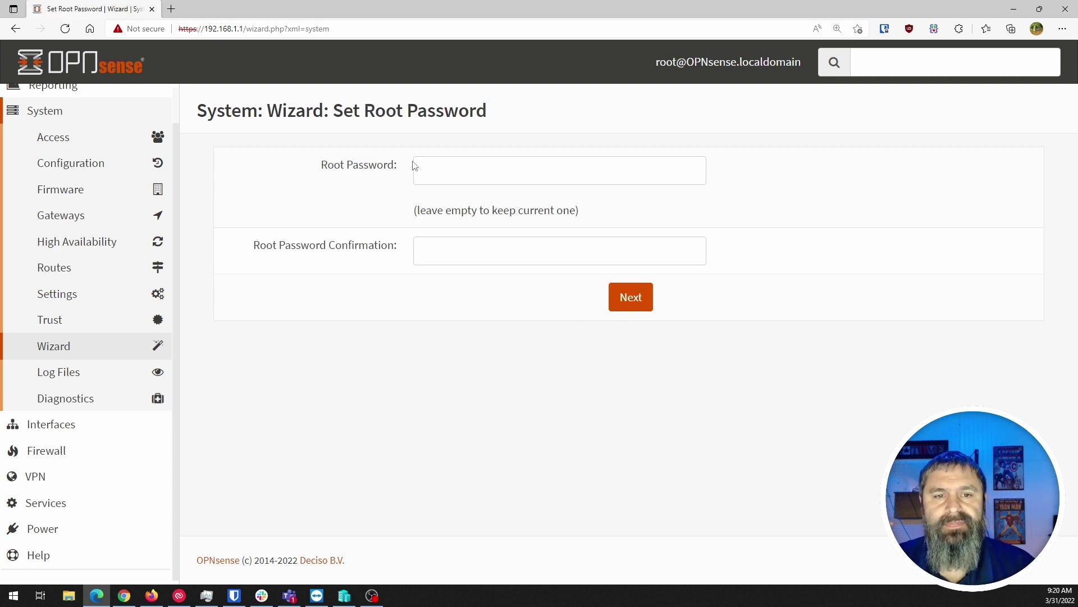
{"action": "left_click", "coordinate": [433, 164]}
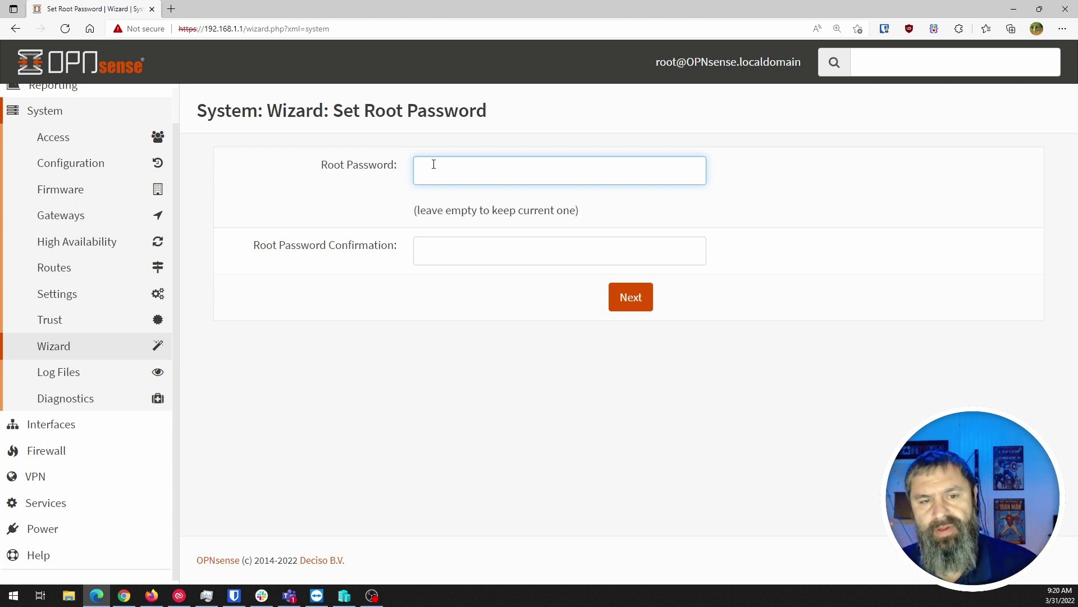
Leave both root password fields empty and continue to Reload Configuration
{"action": "left_click", "coordinate": [638, 308]}
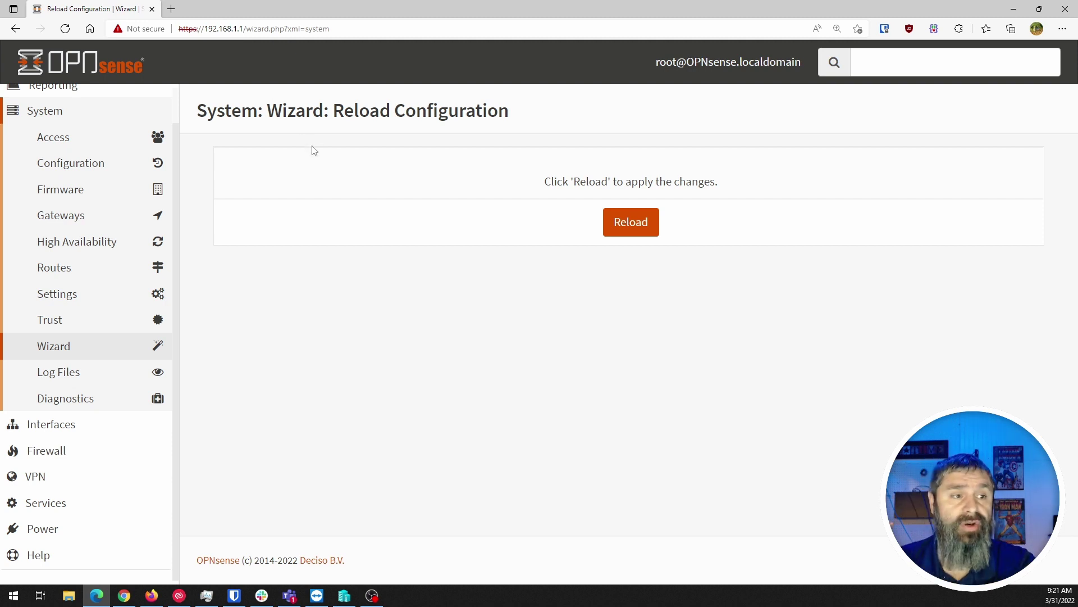
Reload OPNsense so the wizard settings take effect at 192.168.21.1
{"action": "left_click", "coordinate": [643, 231]}
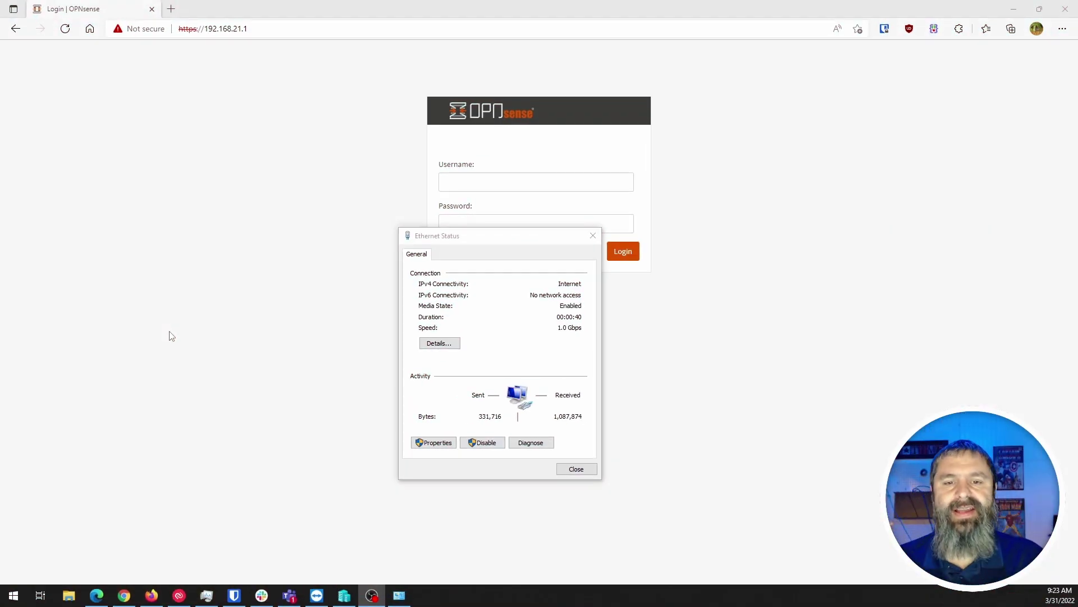
Check the Ethernet details show 192.168.21.10 with gateway 192.168.21.1, then close both windows
{"action": "left_click", "coordinate": [437, 343]}
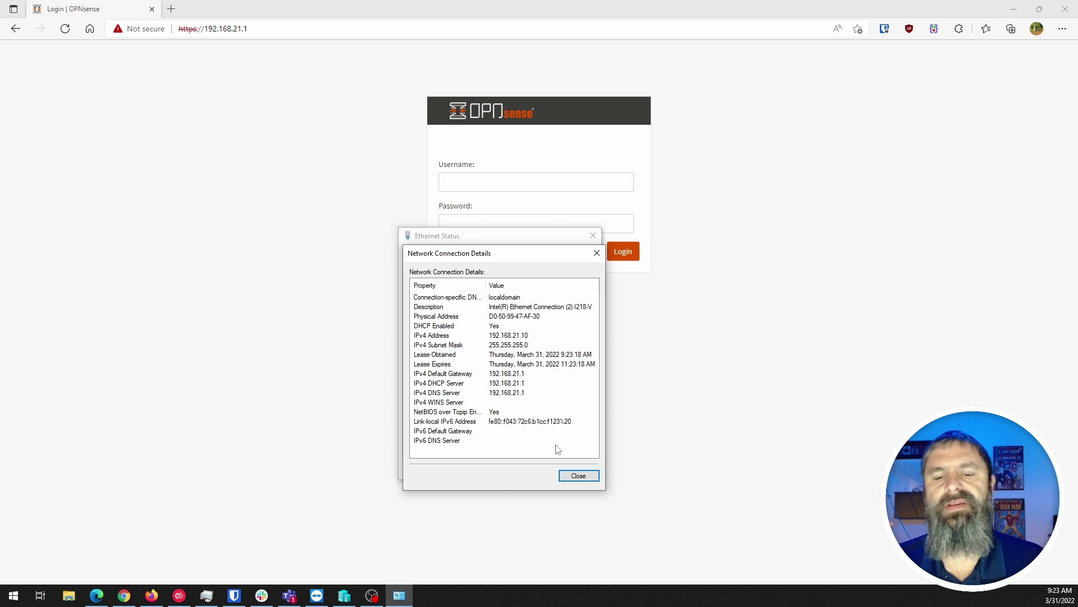
{"action": "left_click", "coordinate": [578, 476]}
{"action": "left_click", "coordinate": [574, 468]}
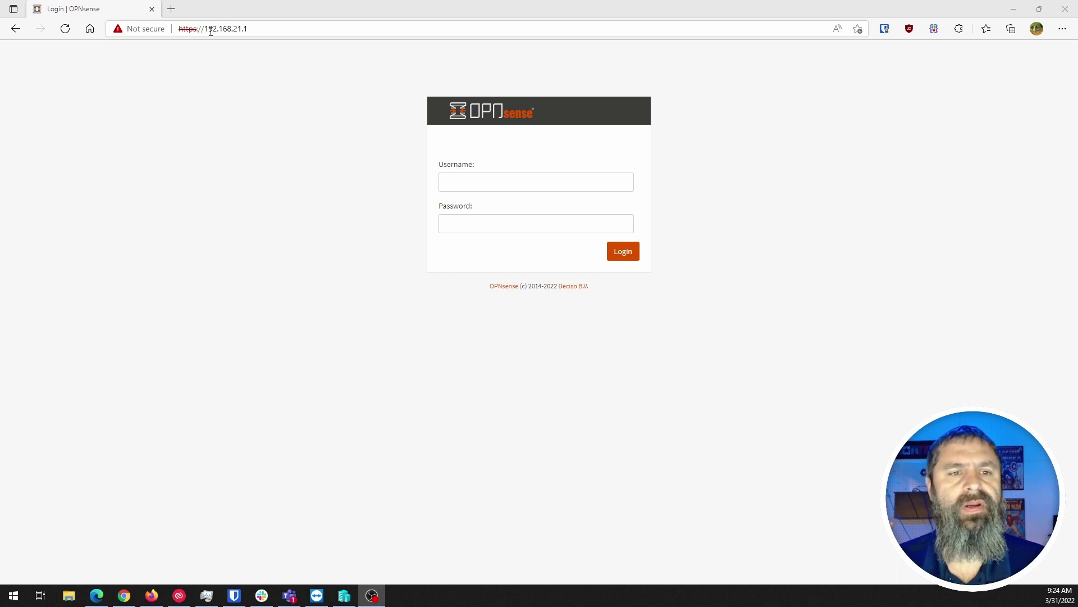
Log in as root with the account password
{"action": "left_click", "coordinate": [464, 187]}
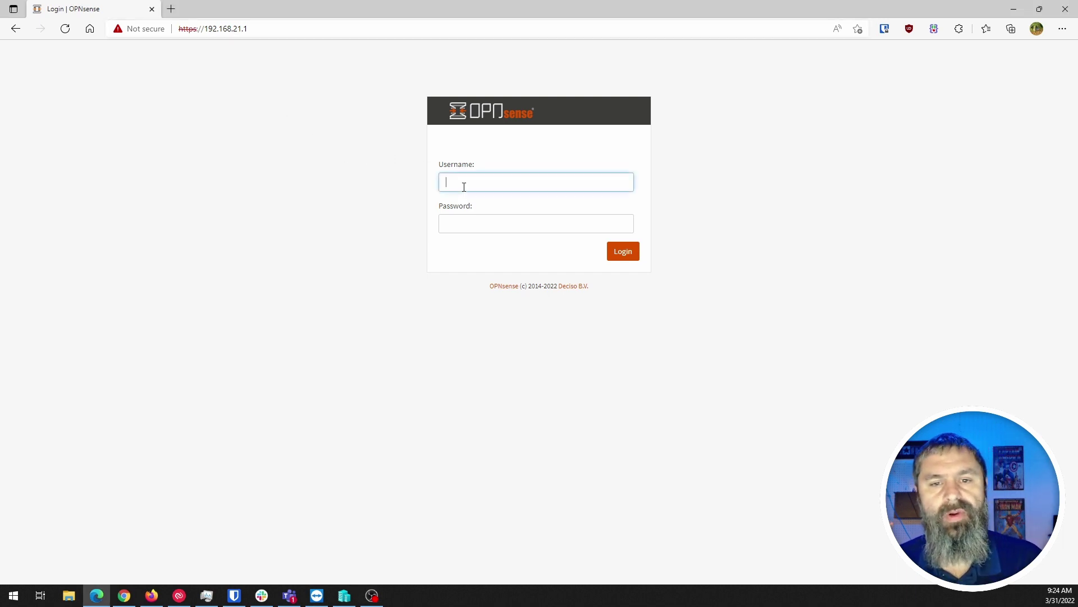
{"action": "type", "text": "root"}
{"action": "key", "text": "Tab"}
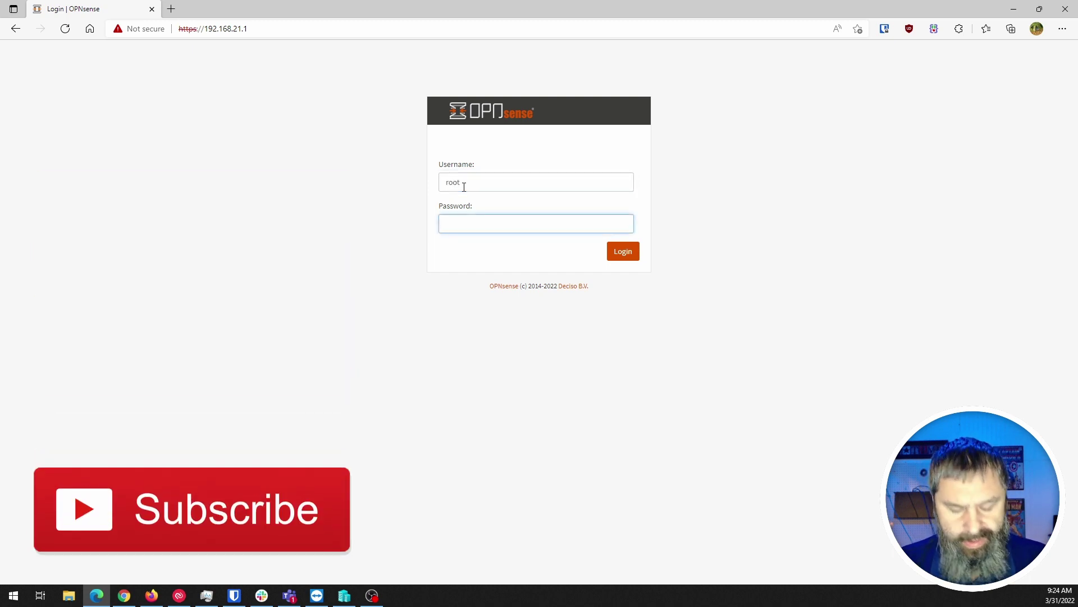
{"action": "type", "text": "opnsense"}
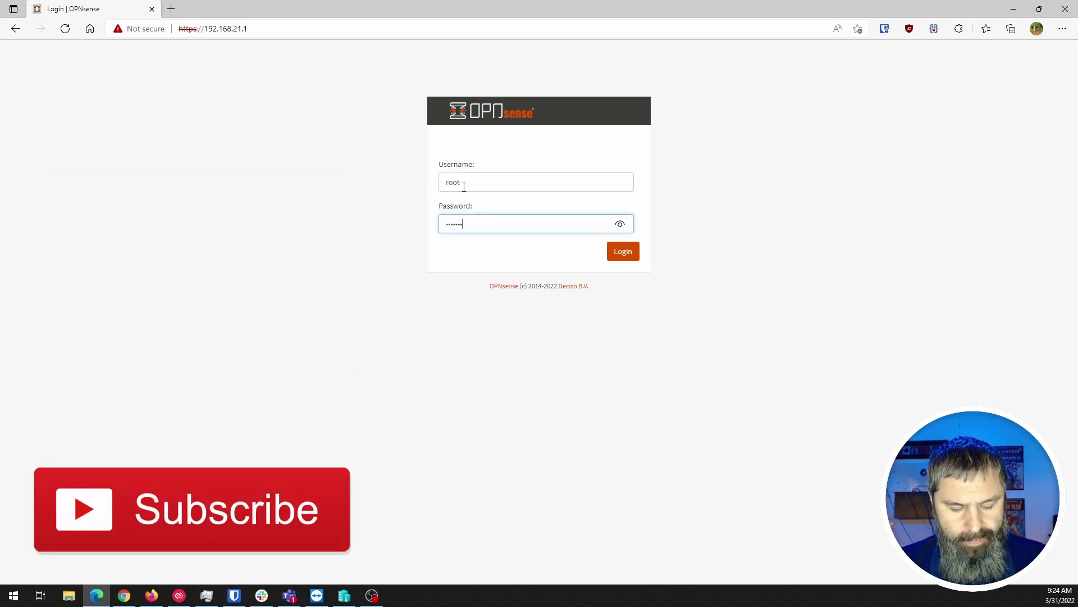
{"action": "key", "text": "Return"}
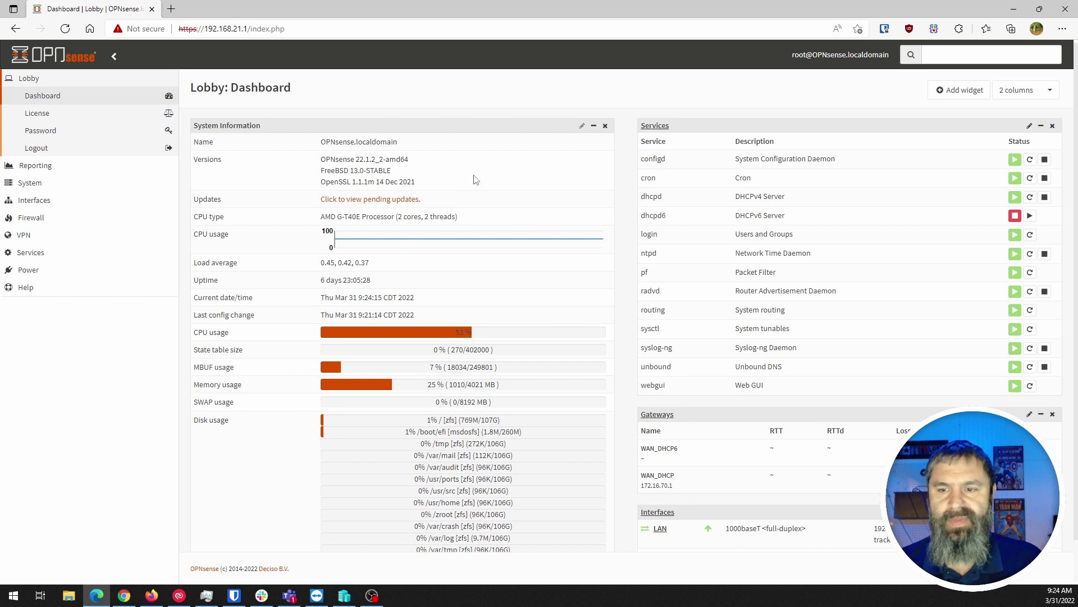
{"action": "scroll", "coordinate": [726, 275], "scroll_direction": "down", "scroll_amount": 1}
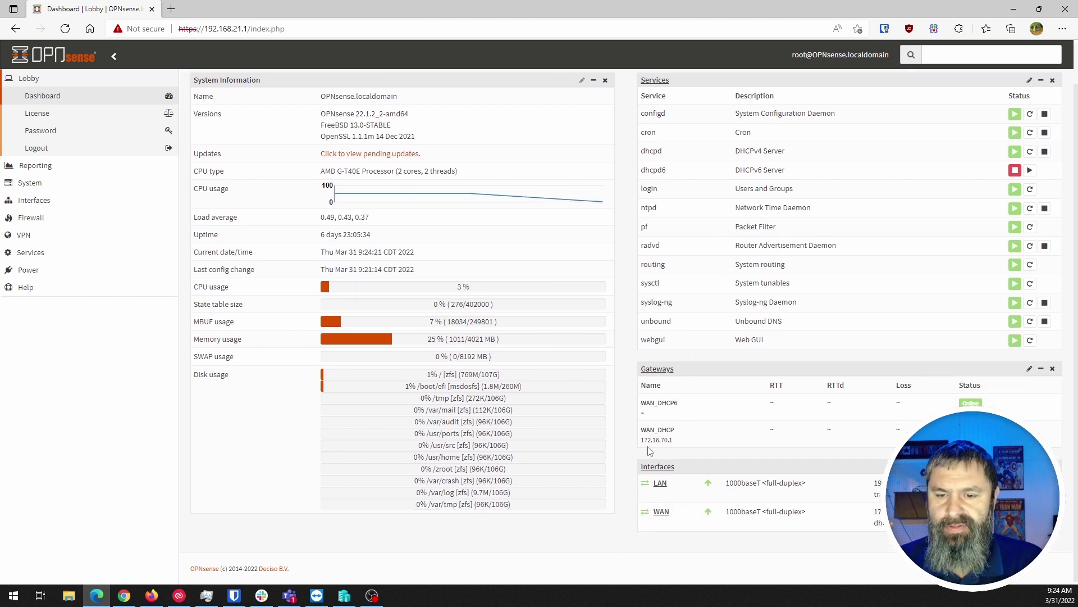
{"action": "left_click_drag", "start_coordinate": [642, 439], "coordinate": [695, 444]}
{"action": "left_click", "coordinate": [700, 443]}
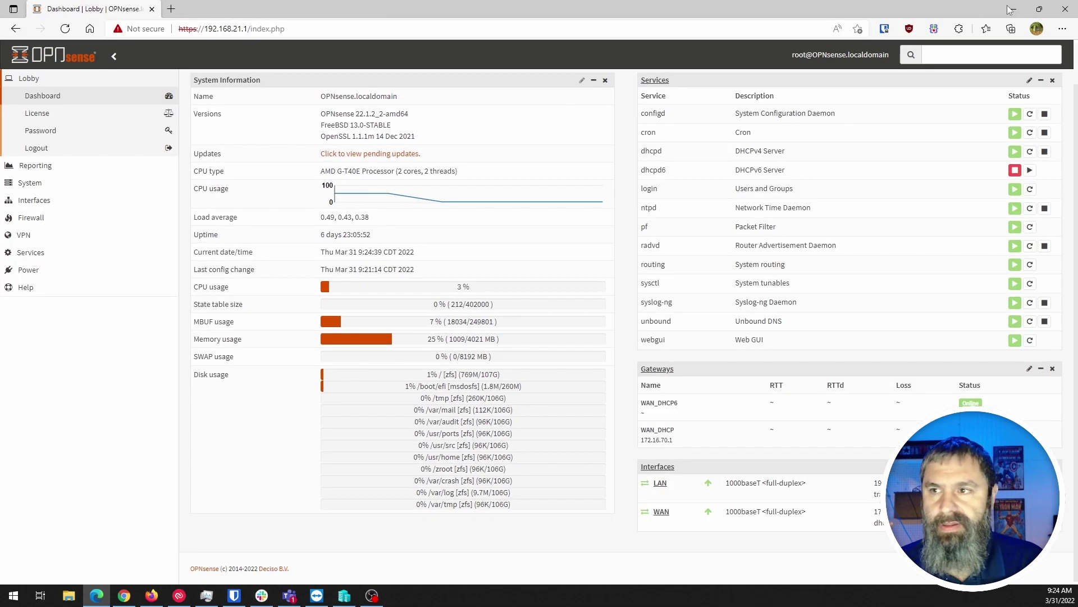
{"action": "left_click", "coordinate": [1039, 9]}
{"action": "scroll", "coordinate": [546, 244], "scroll_direction": "down", "scroll_amount": 8}
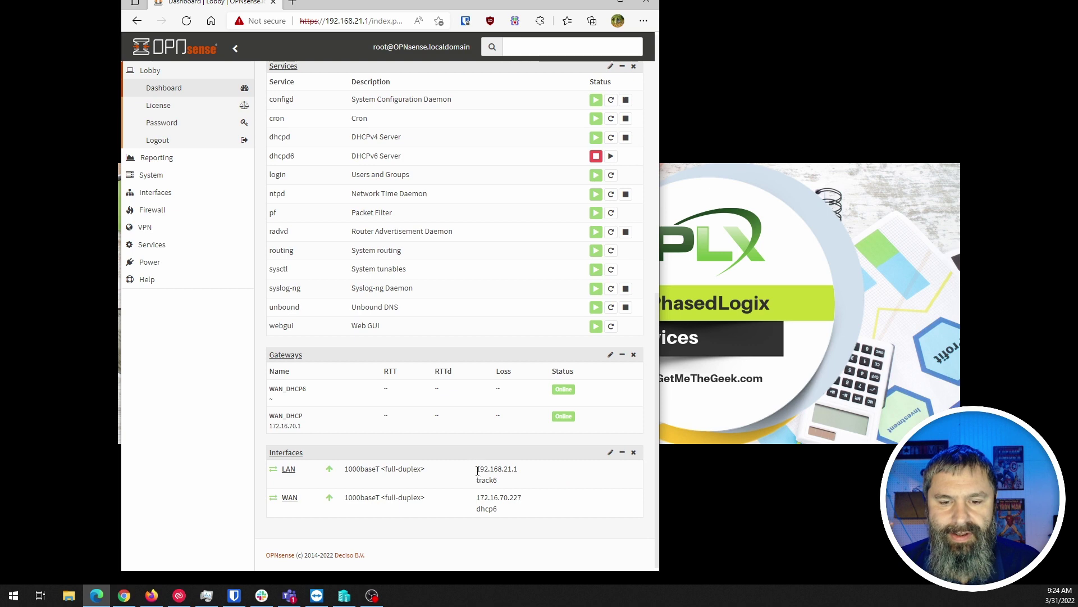
{"action": "left_click_drag", "start_coordinate": [477, 468], "coordinate": [517, 469]}
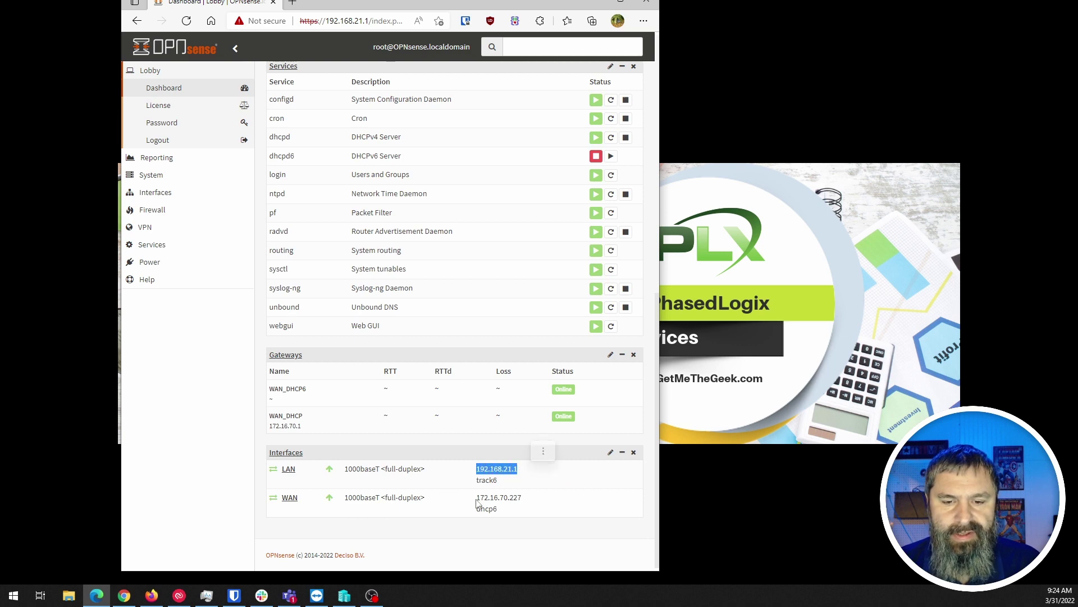
{"action": "left_click_drag", "start_coordinate": [476, 498], "coordinate": [544, 503]}
{"action": "left_click_drag", "start_coordinate": [476, 499], "coordinate": [522, 500]}
{"action": "left_click", "coordinate": [378, 501]}
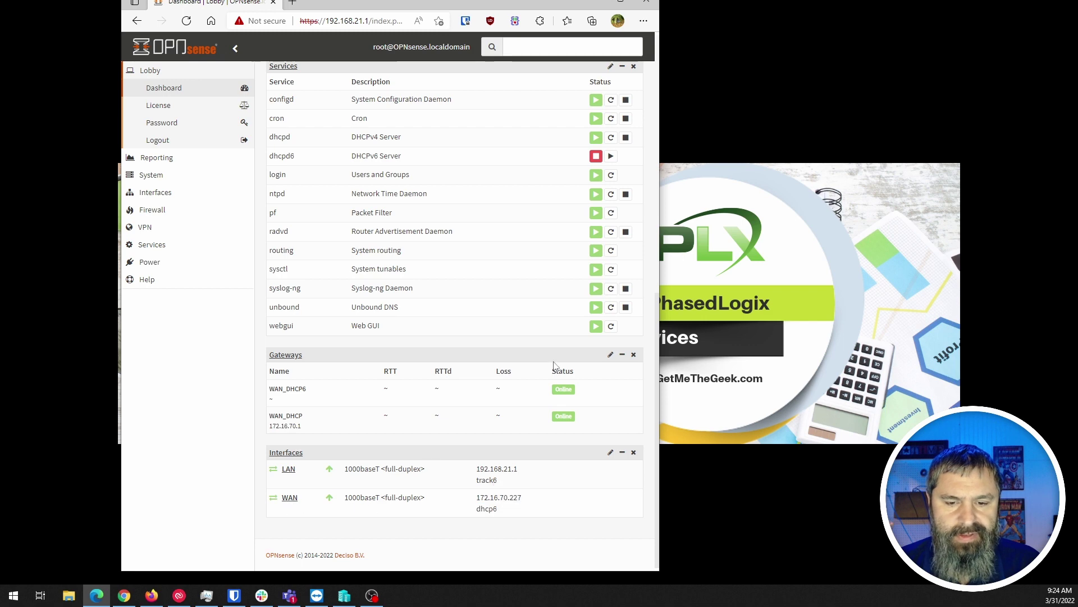
{"action": "left_click", "coordinate": [618, 2]}
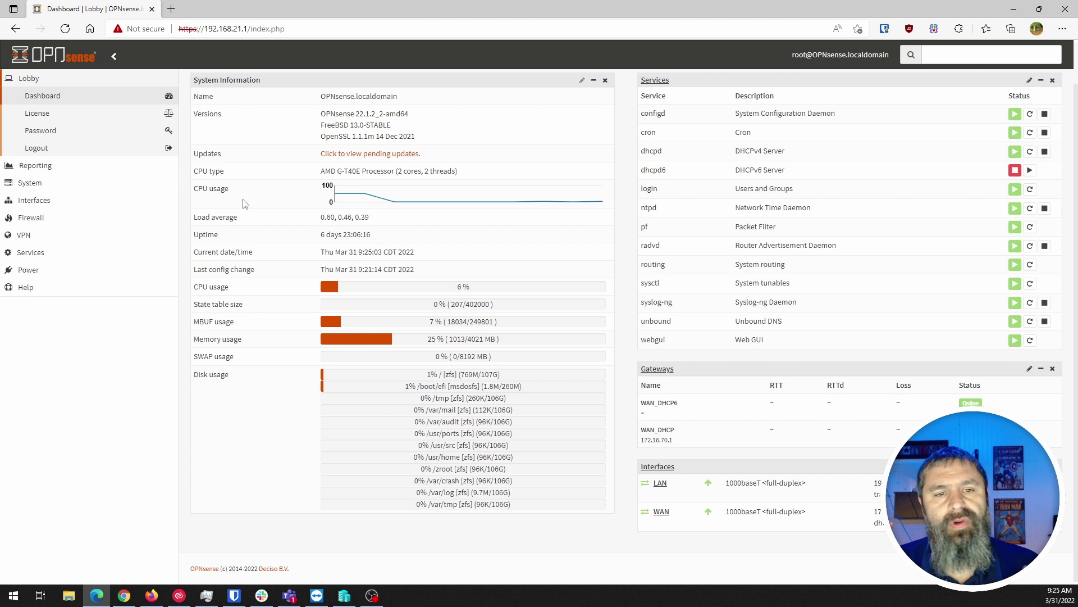
{"action": "scroll", "coordinate": [247, 205], "scroll_direction": "up", "scroll_amount": 1}
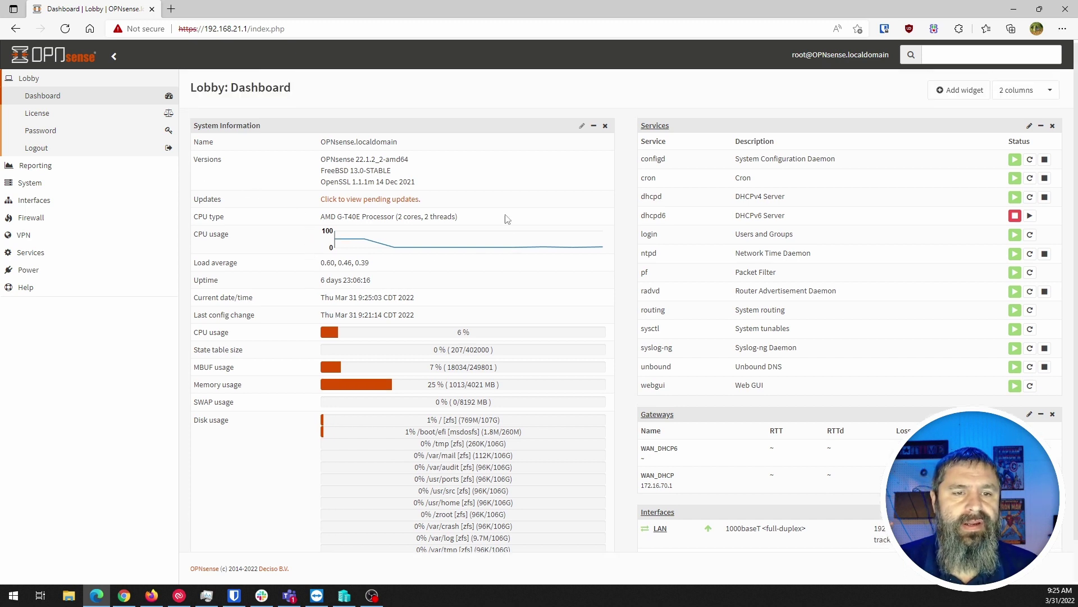
Open the pending updates and read the 22.1.4 notes on QinQ, ZFS pools and loopback interfaces
{"action": "left_click", "coordinate": [370, 199]}
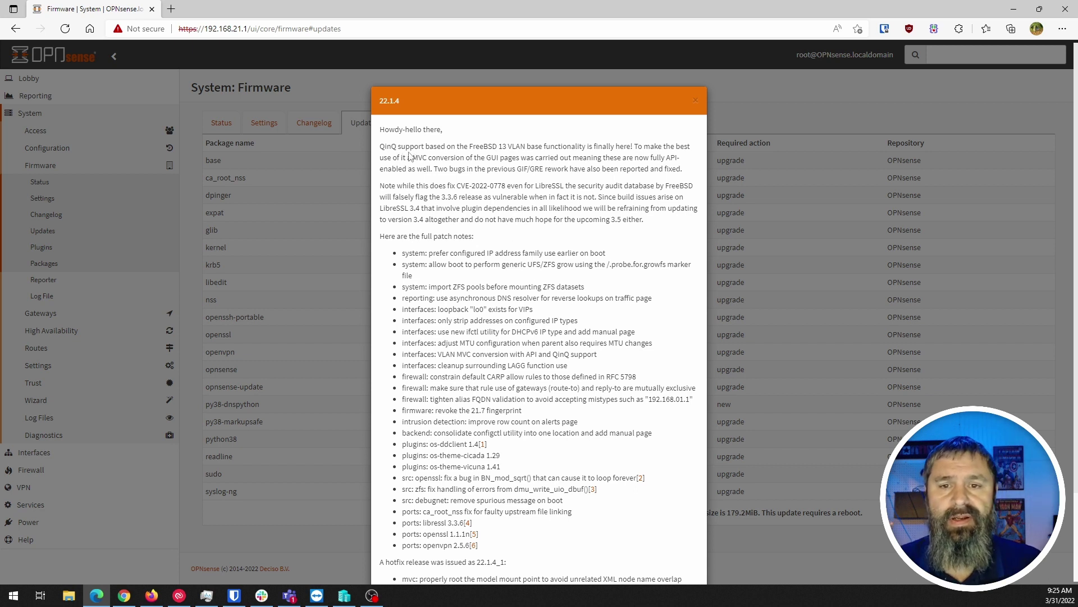
{"action": "left_click_drag", "start_coordinate": [405, 147], "coordinate": [589, 209]}
{"action": "left_click", "coordinate": [589, 209]}
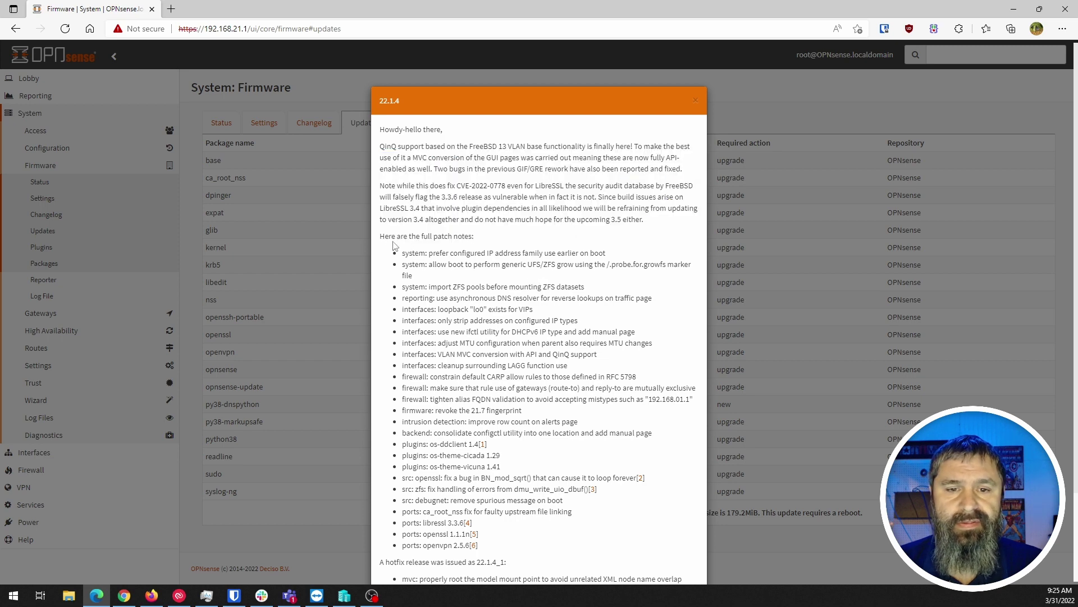
{"action": "left_click_drag", "start_coordinate": [380, 237], "coordinate": [474, 237]}
{"action": "left_click", "coordinate": [451, 275]}
{"action": "scroll", "coordinate": [427, 261], "scroll_direction": "down", "scroll_amount": 2}
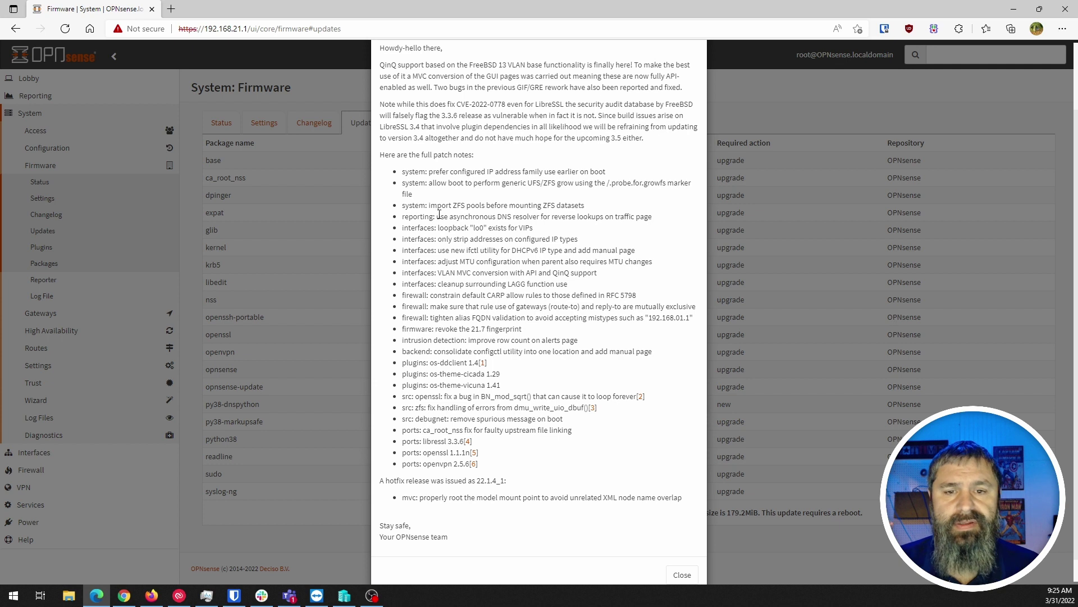
{"action": "left_click_drag", "start_coordinate": [440, 214], "coordinate": [519, 195]}
{"action": "left_click", "coordinate": [498, 235]}
{"action": "left_click_drag", "start_coordinate": [432, 229], "coordinate": [454, 241]}
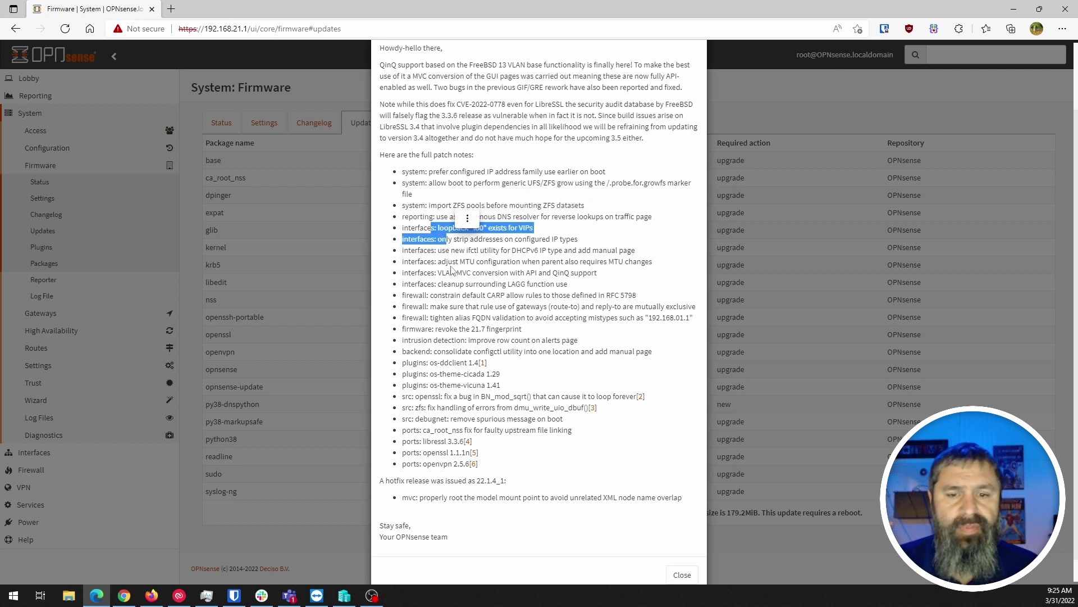
{"action": "left_click", "coordinate": [423, 284]}
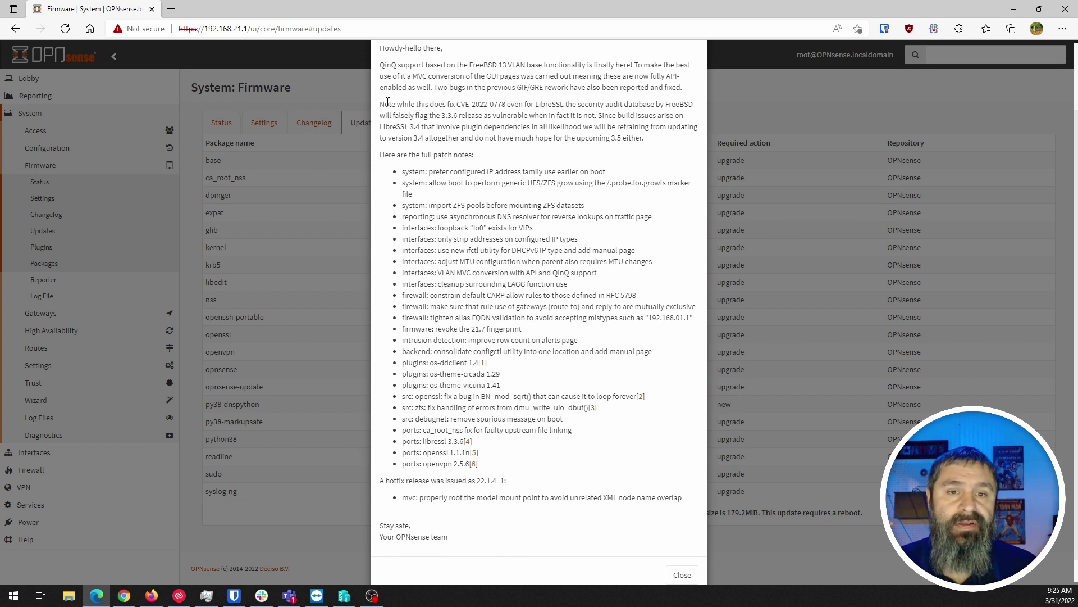
Read the CVE-2022-0778 and LibreSSL notes, then close the 22.1.4 release notes
{"action": "left_click_drag", "start_coordinate": [385, 104], "coordinate": [518, 105]}
{"action": "left_click", "coordinate": [521, 127]}
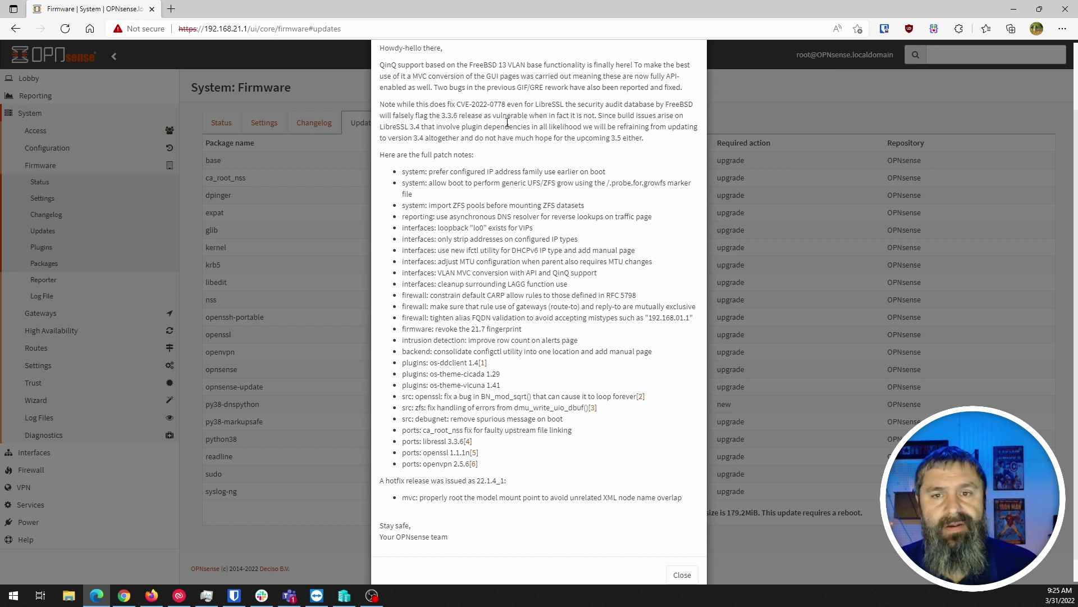
{"action": "left_click_drag", "start_coordinate": [533, 106], "coordinate": [612, 105]}
{"action": "left_click", "coordinate": [588, 118]}
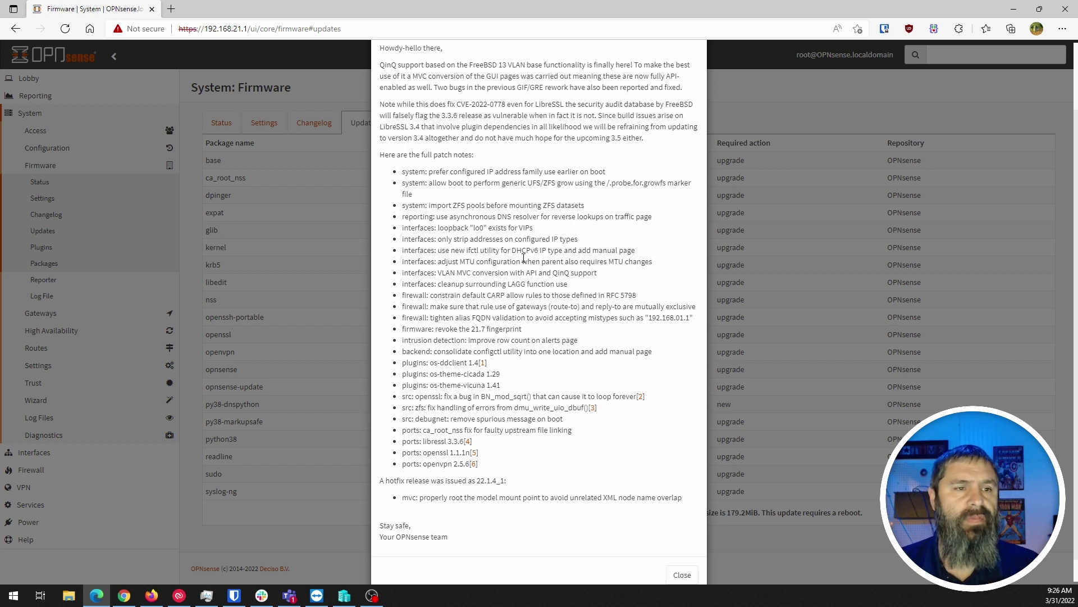
{"action": "scroll", "coordinate": [539, 250], "scroll_direction": "down", "scroll_amount": 1}
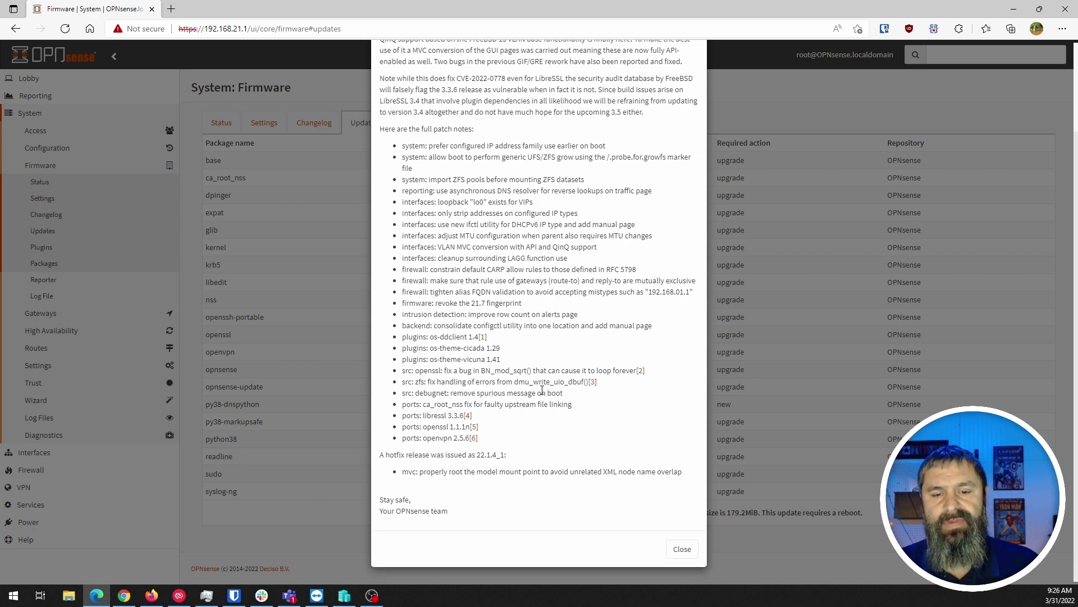
{"action": "left_click", "coordinate": [682, 551]}
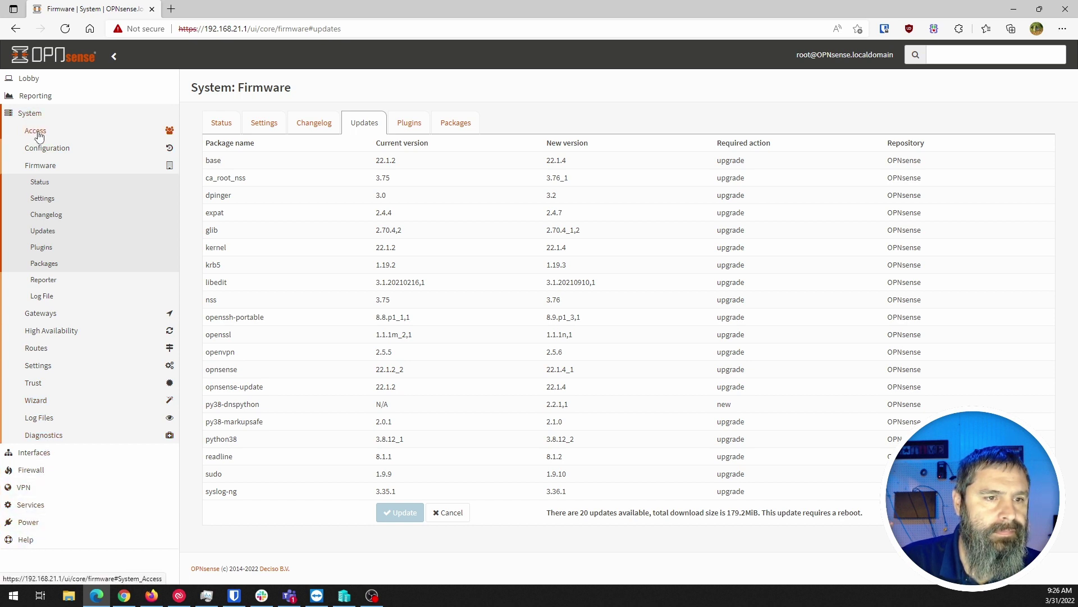
Expand System > Configuration, zoom the page to 125%, and open Backups
{"action": "left_click", "coordinate": [39, 150]}
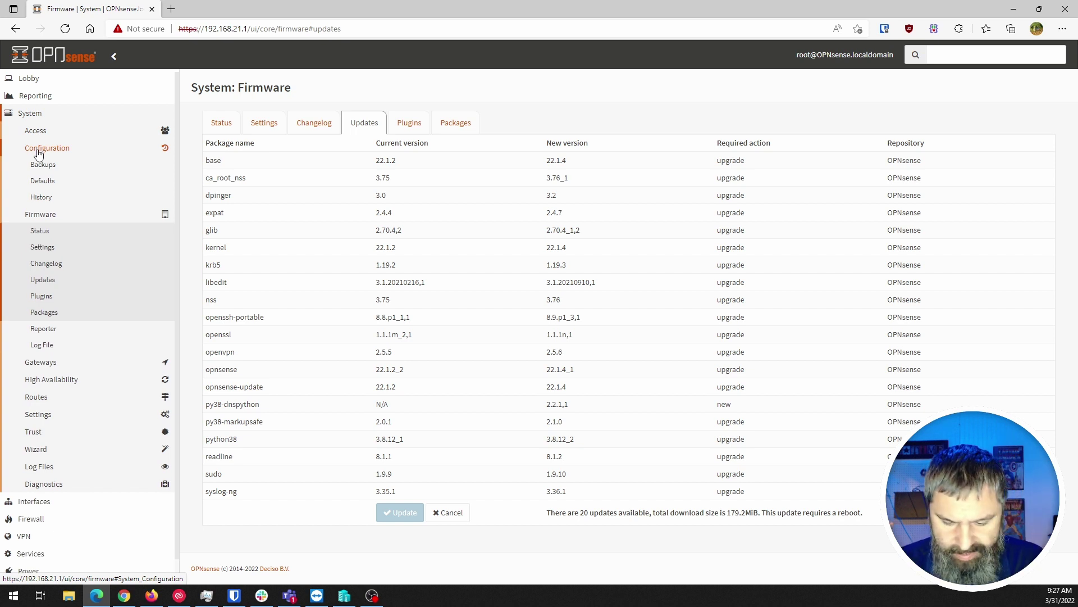
{"action": "key", "text": "ctrl+plus"}
{"action": "key", "text": "ctrl+plus"}
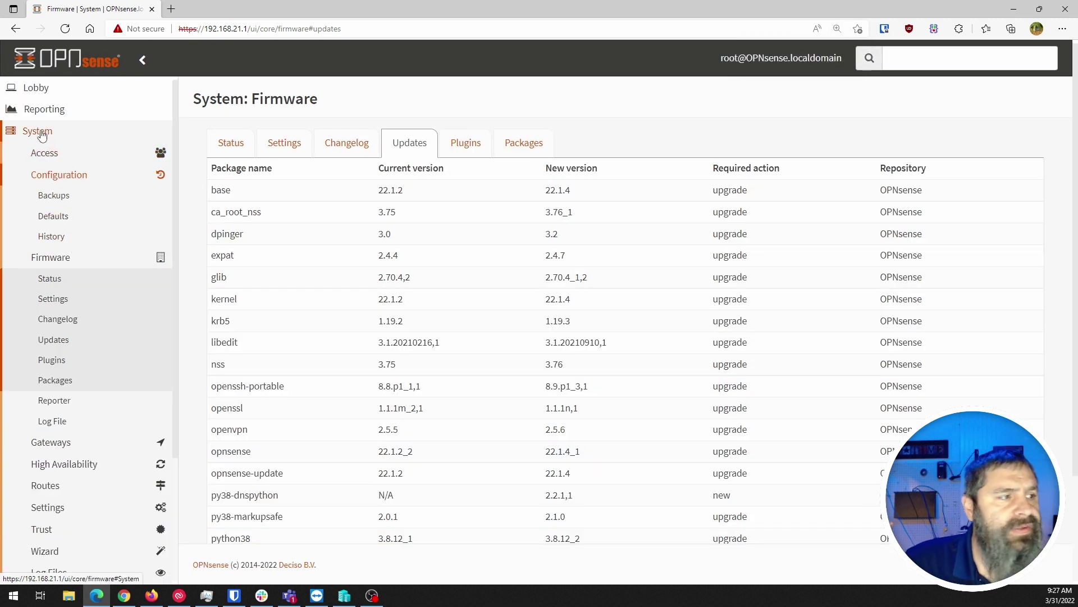
{"action": "left_click", "coordinate": [50, 200]}
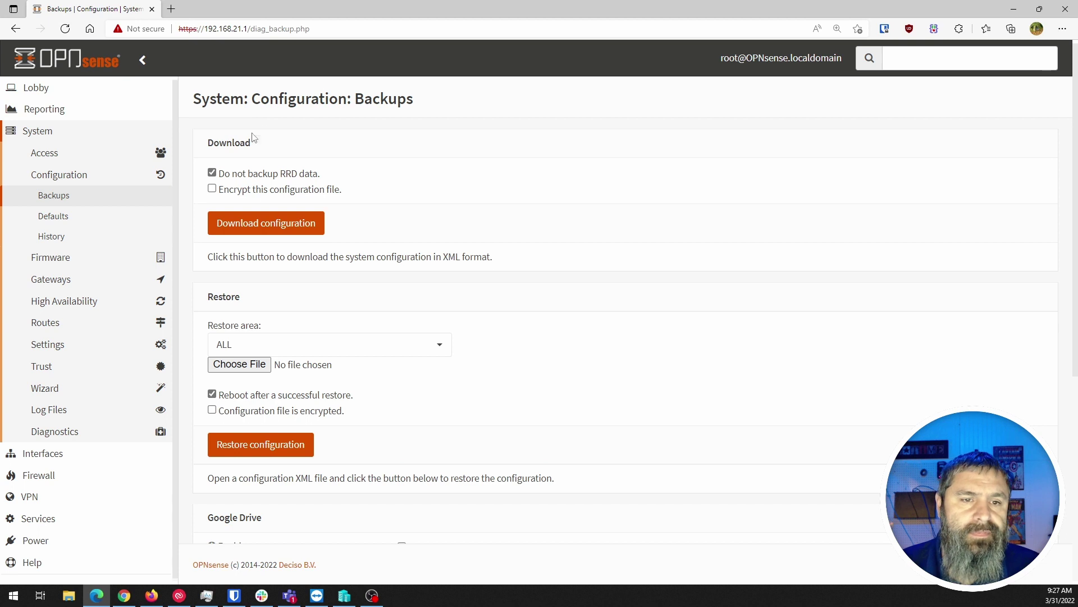
{"action": "left_click_drag", "start_coordinate": [231, 175], "coordinate": [337, 169]}
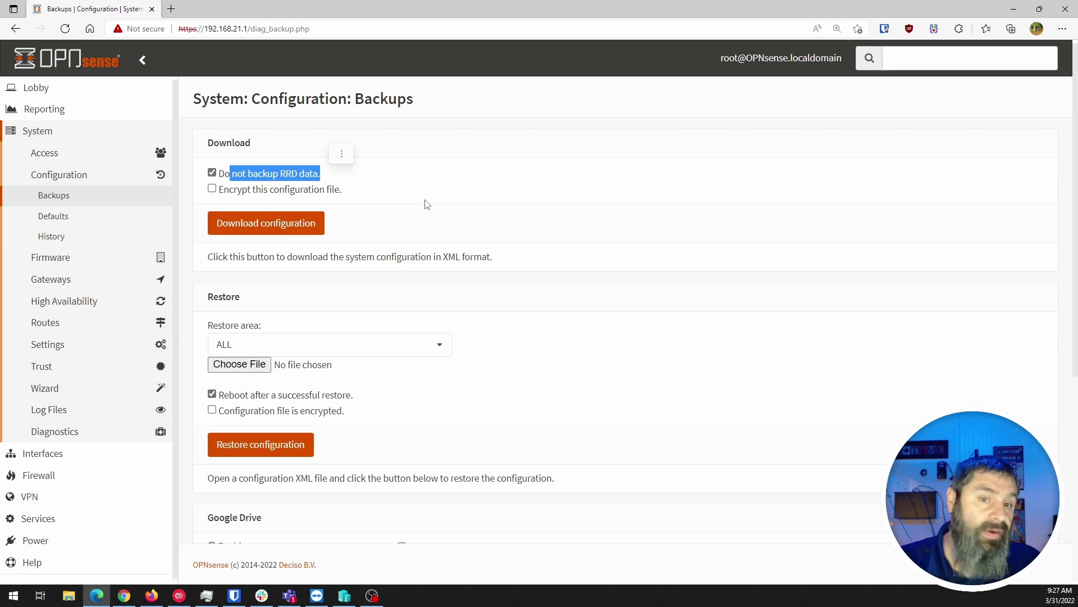
{"action": "left_click", "coordinate": [430, 219]}
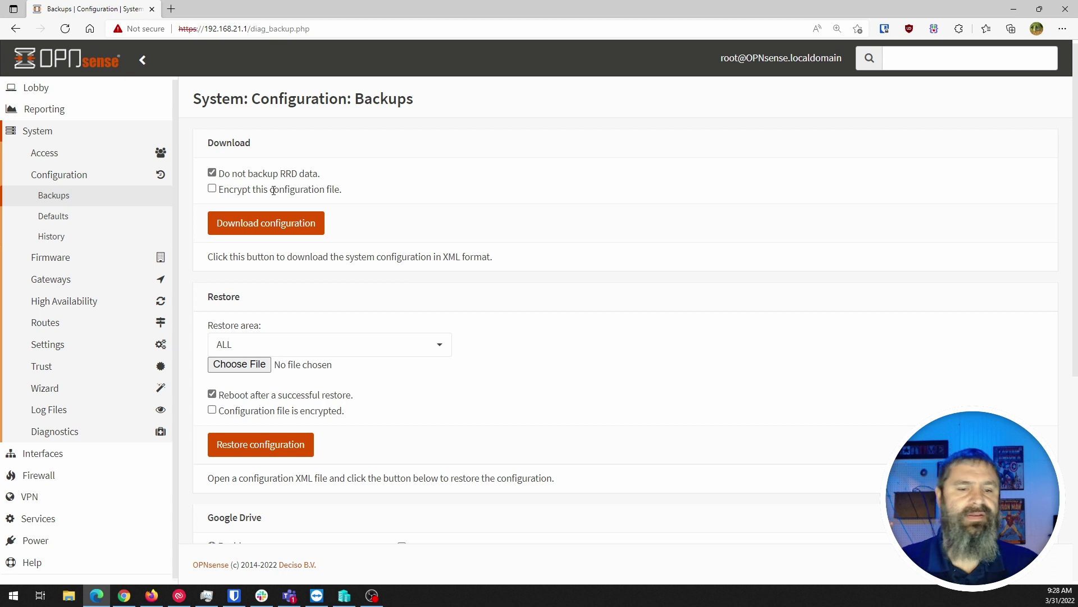
{"action": "scroll", "coordinate": [274, 191], "scroll_direction": "down", "scroll_amount": 3}
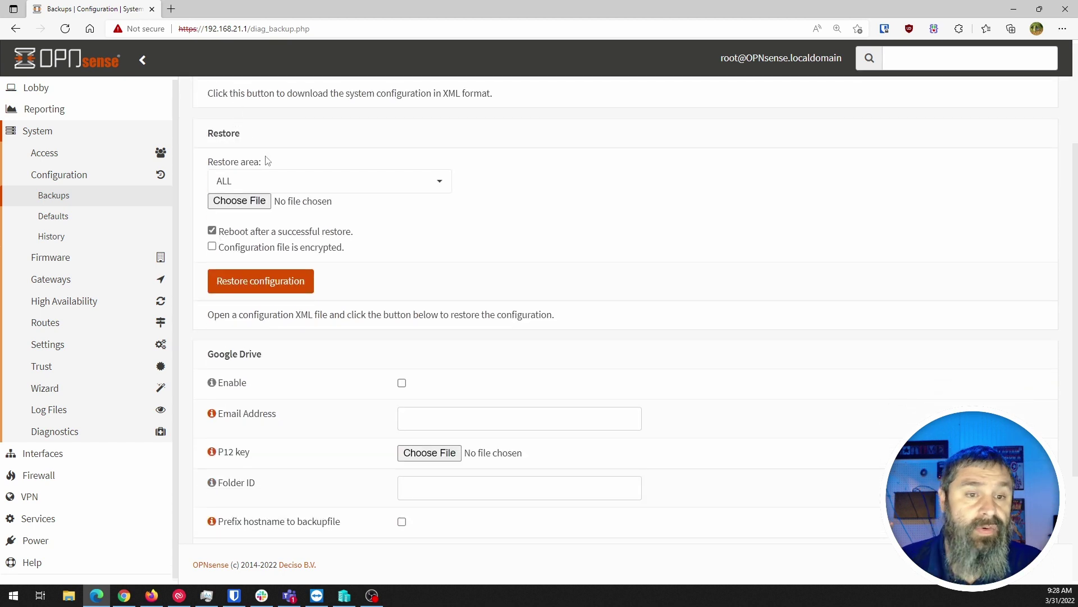
{"action": "scroll", "coordinate": [357, 251], "scroll_direction": "down", "scroll_amount": 3}
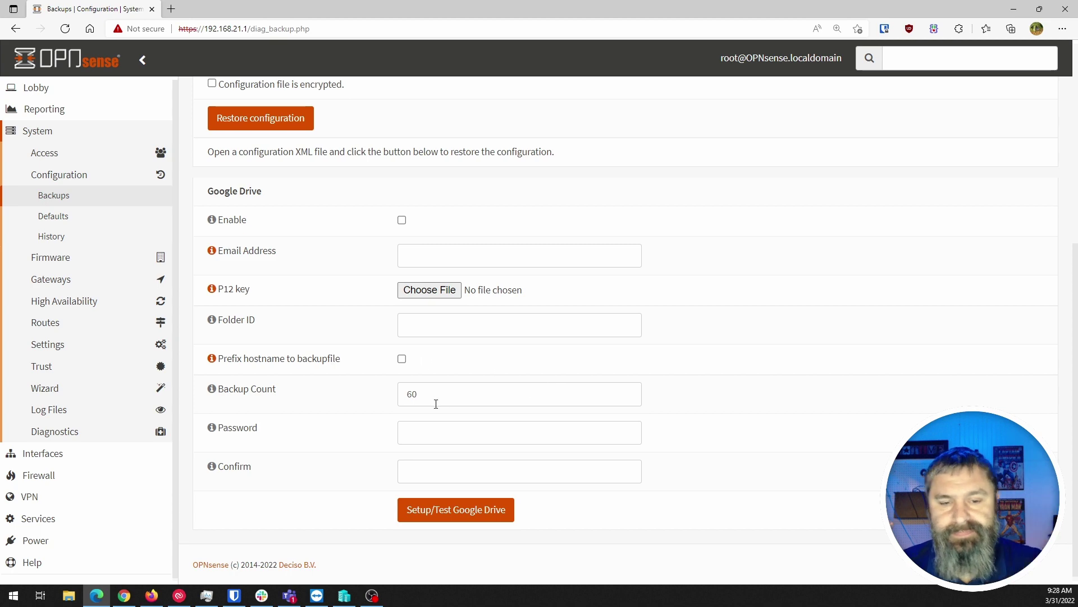
{"action": "scroll", "coordinate": [392, 373], "scroll_direction": "down", "scroll_amount": 1}
{"action": "scroll", "coordinate": [275, 301], "scroll_direction": "up", "scroll_amount": 6}
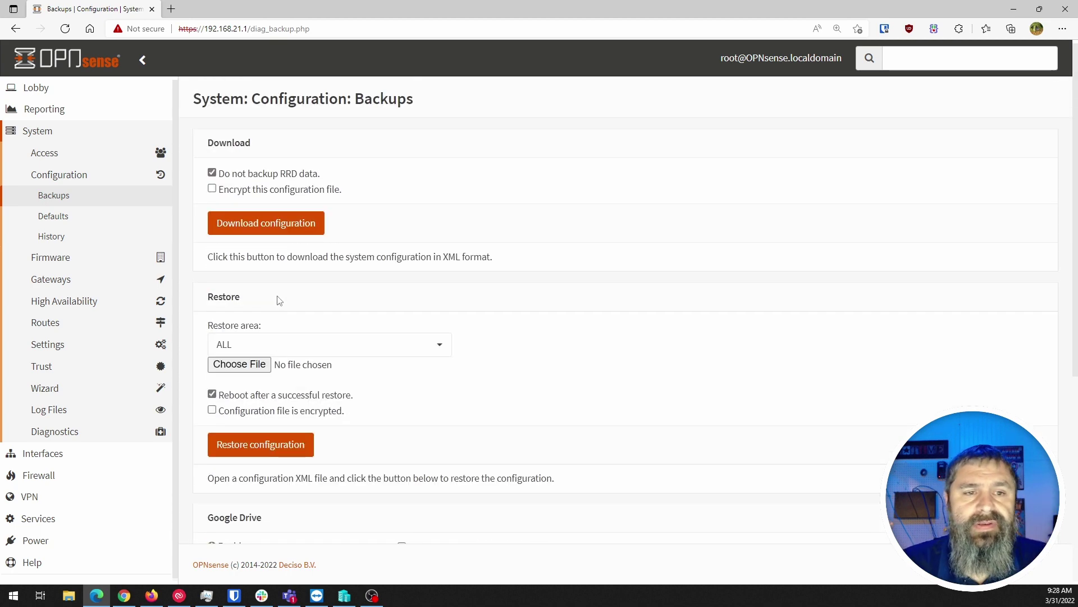
Download and keep the configuration XML file, then switch encryption on and back off
{"action": "left_click", "coordinate": [262, 228]}
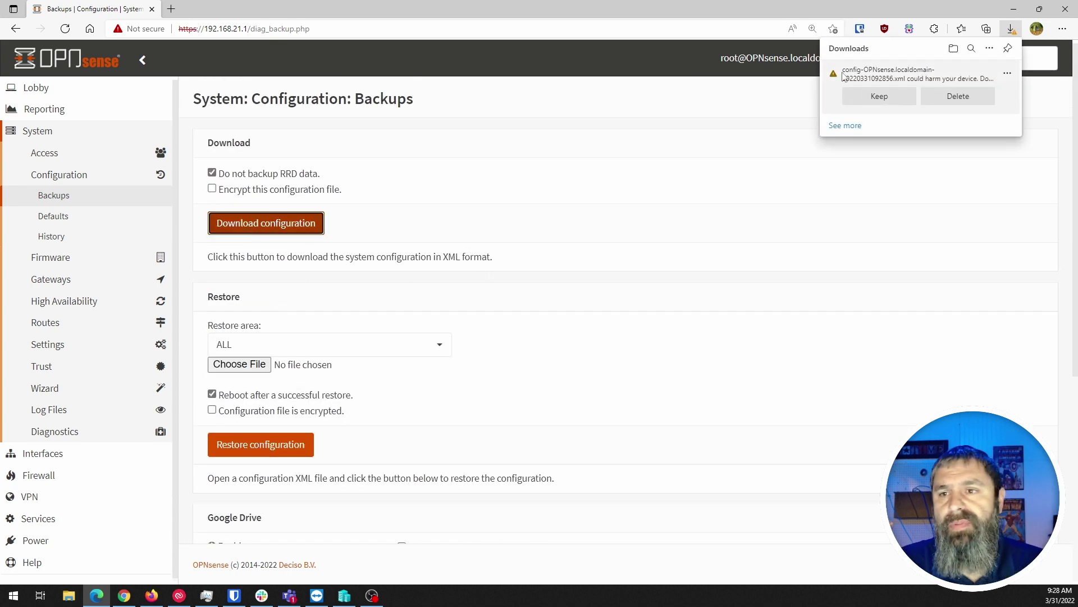
{"action": "left_click", "coordinate": [885, 102]}
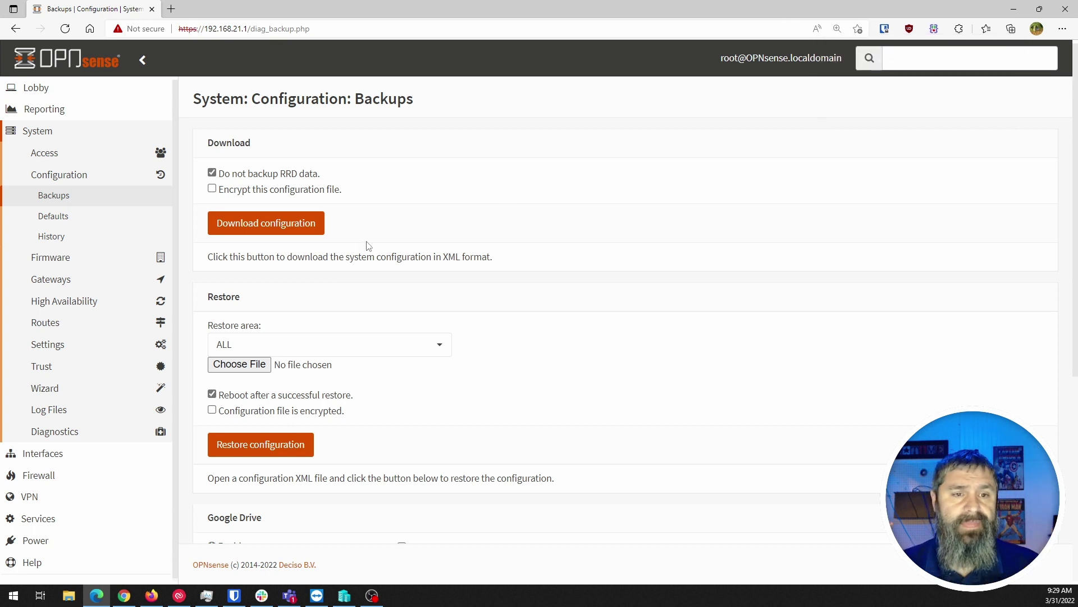
{"action": "left_click", "coordinate": [212, 189]}
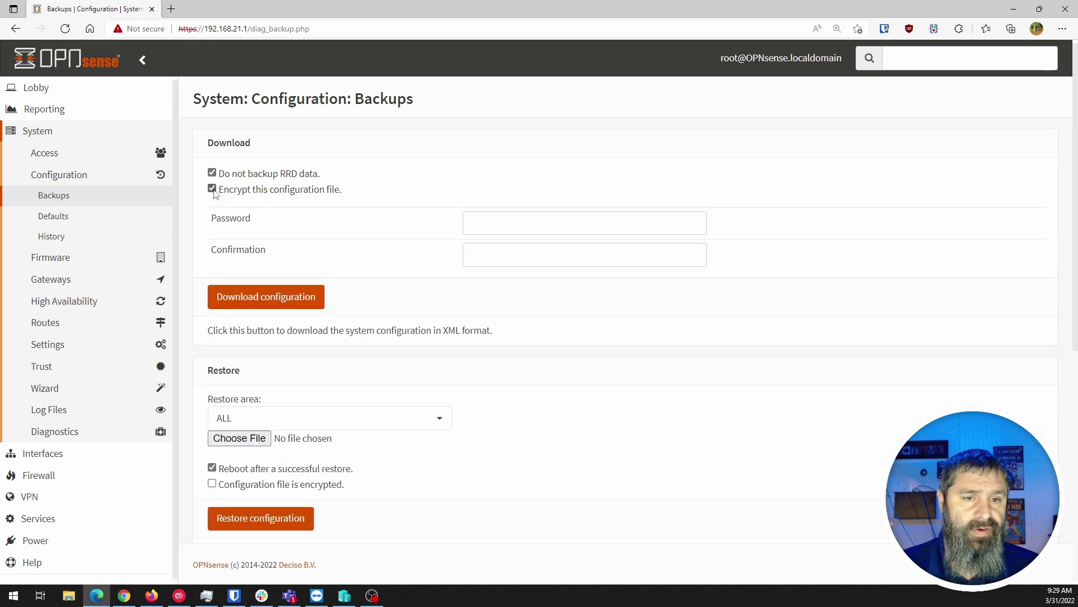
{"action": "left_click", "coordinate": [495, 219]}
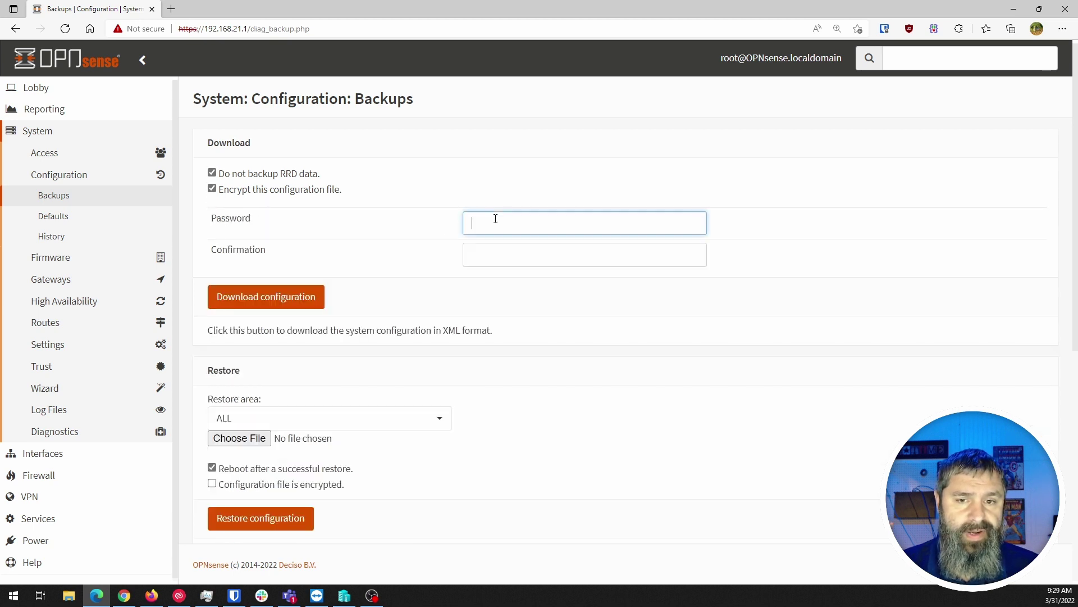
{"action": "left_click", "coordinate": [494, 248]}
{"action": "left_click", "coordinate": [212, 189]}
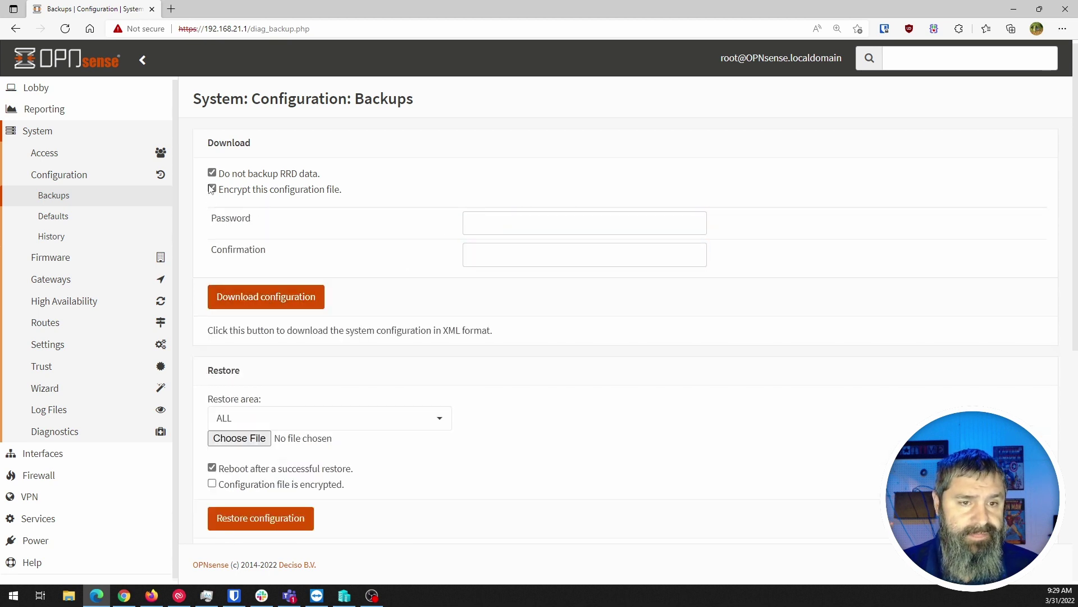